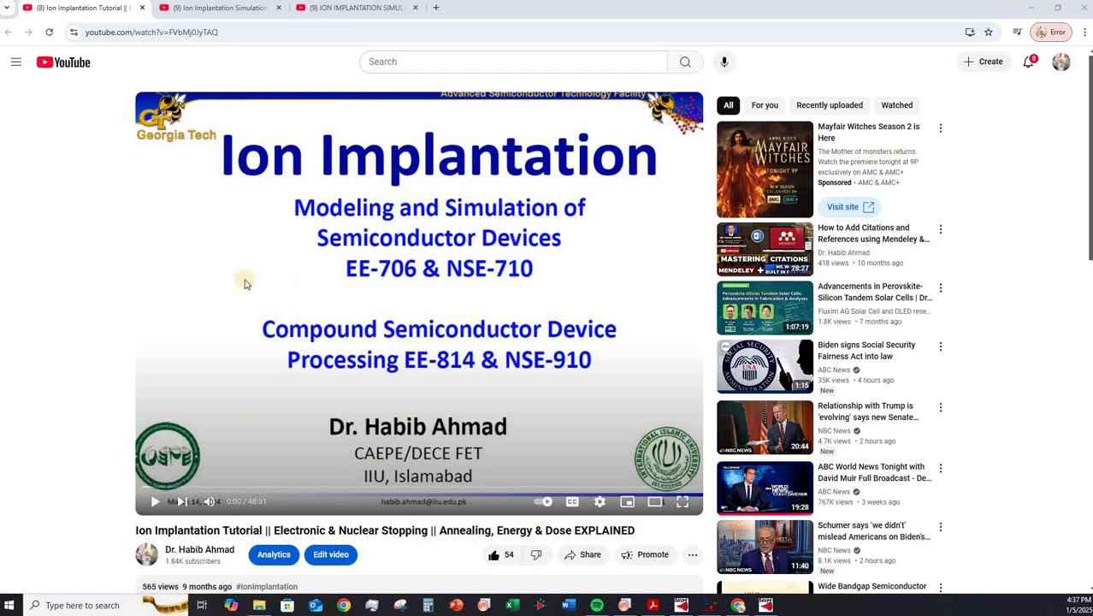
# Step: Move past the SUSPRE simulation tab to the SRIM & TRIM tutorial video, paused at 24:53
pyautogui.click(224, 8)
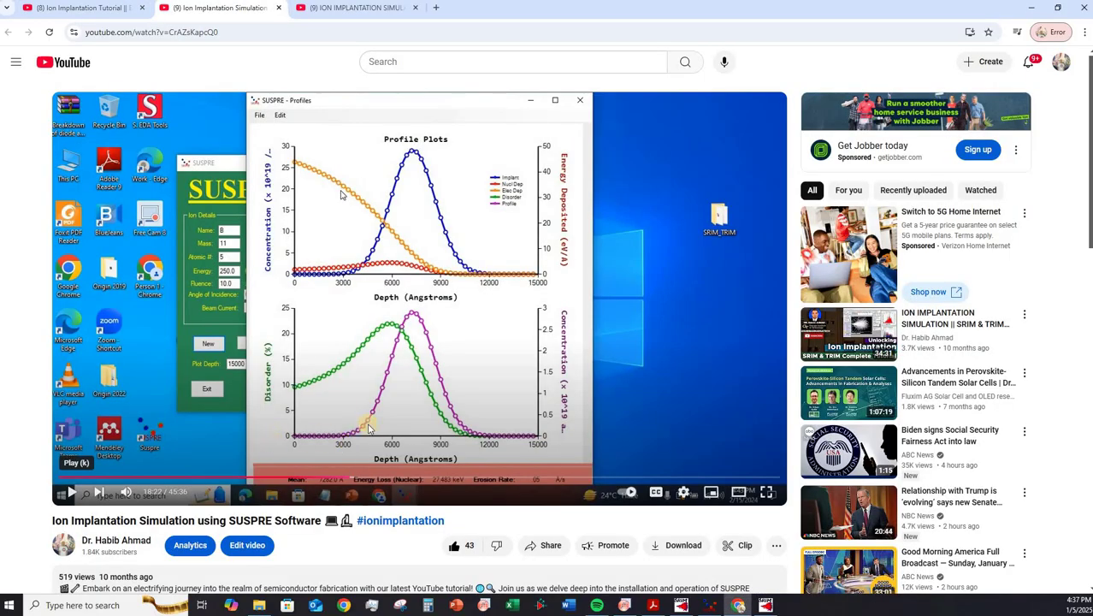
pyautogui.click(339, 10)
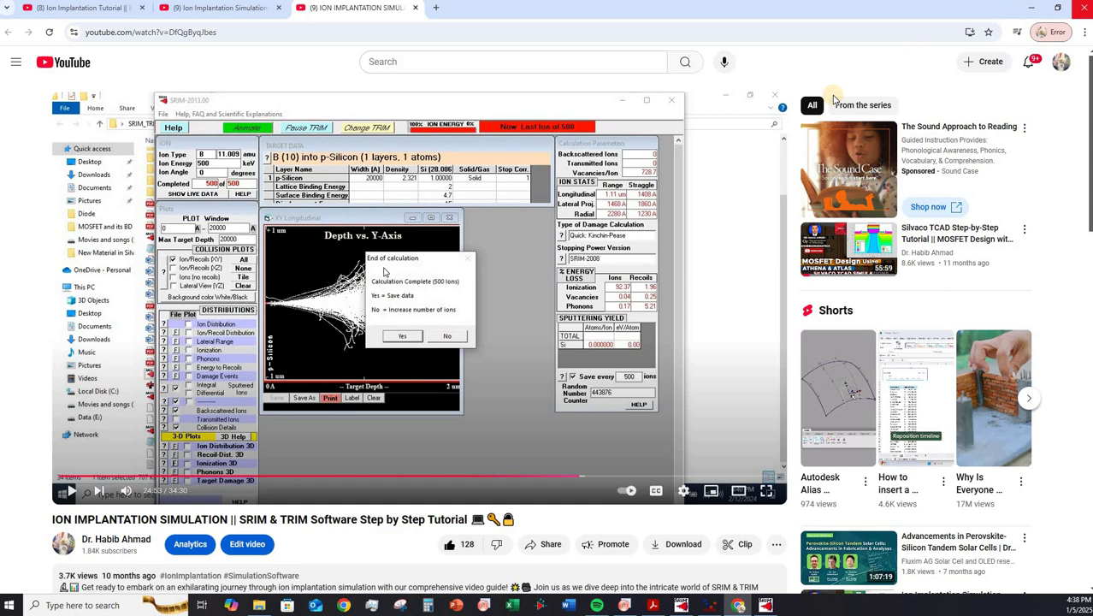
# Step: Close Chrome and cycle through the TRIM setup, SRIM results and Origin windows
pyautogui.click(1084, 8)
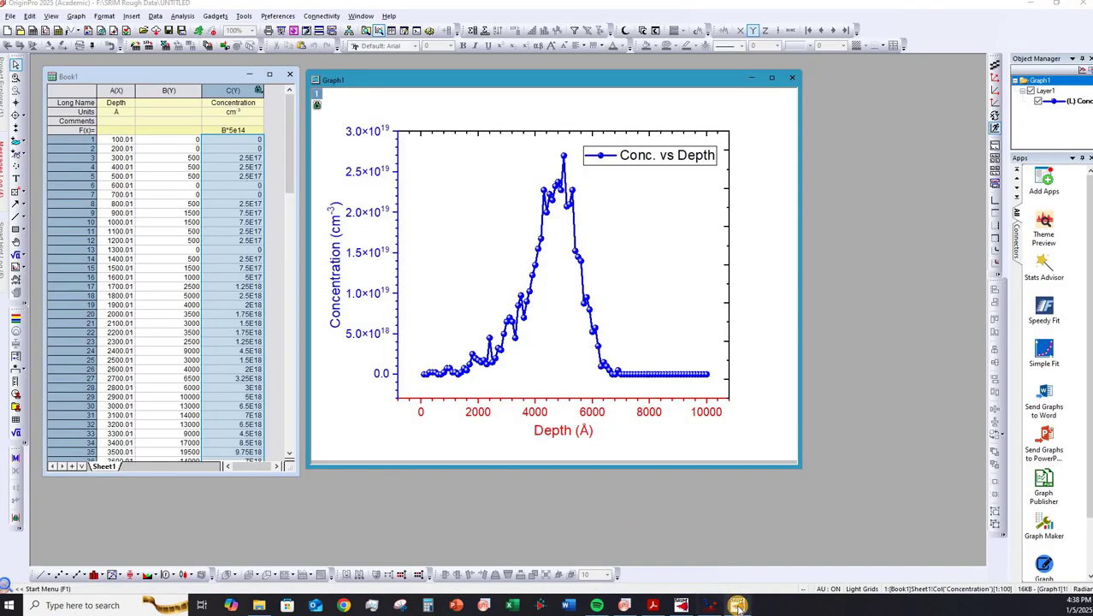
pyautogui.click(737, 605)
pyautogui.click(681, 605)
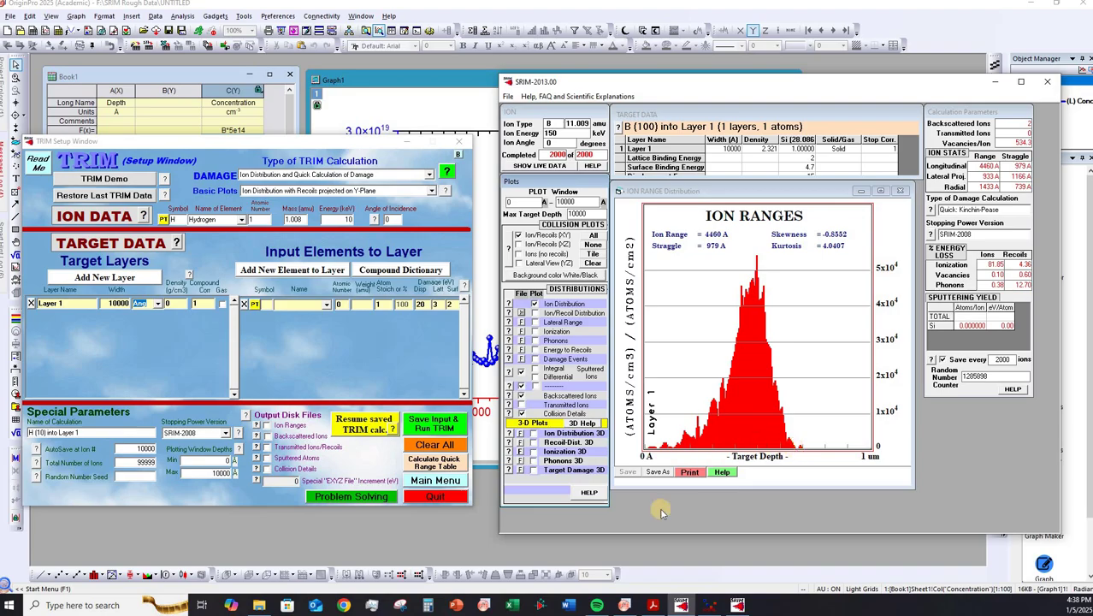
pyautogui.click(627, 605)
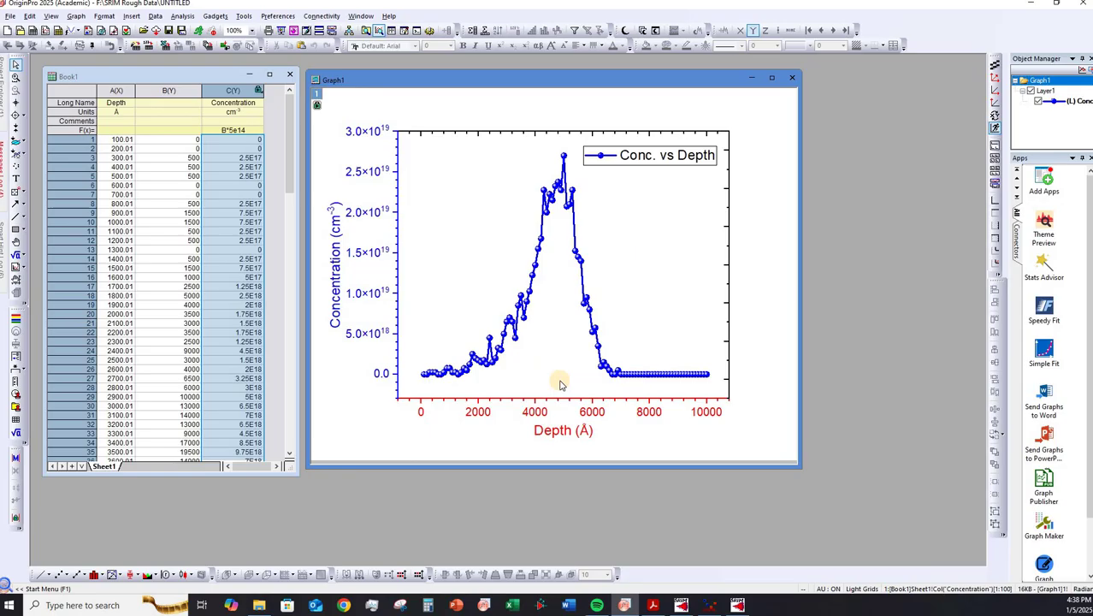
# Step: Recheck the TRIM setup and ion ranges, then launch SUSPRE over the Origin graph
pyautogui.click(745, 606)
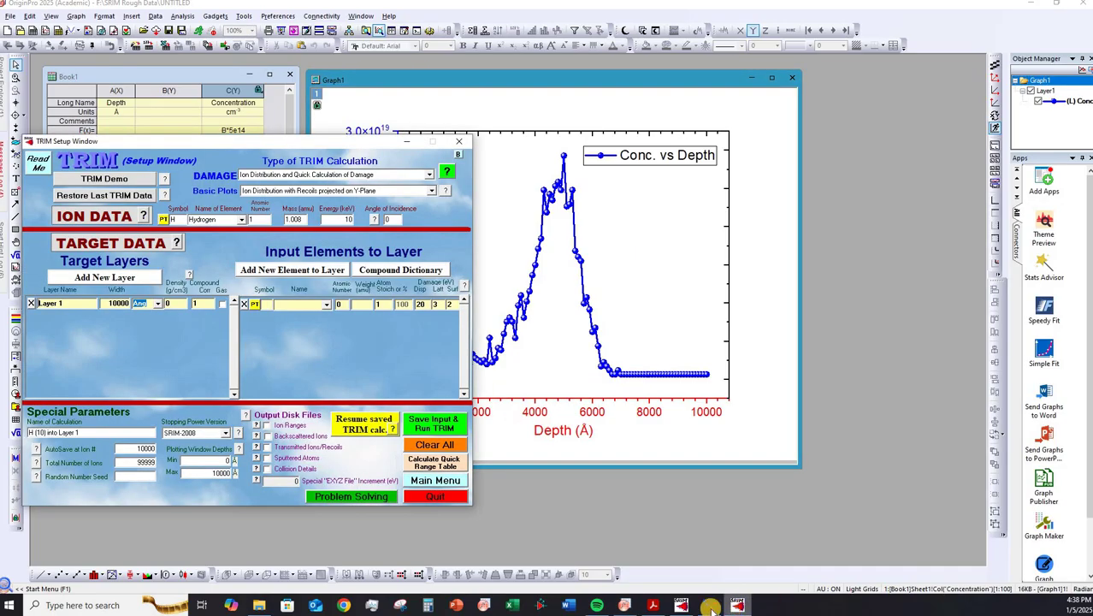
pyautogui.click(673, 549)
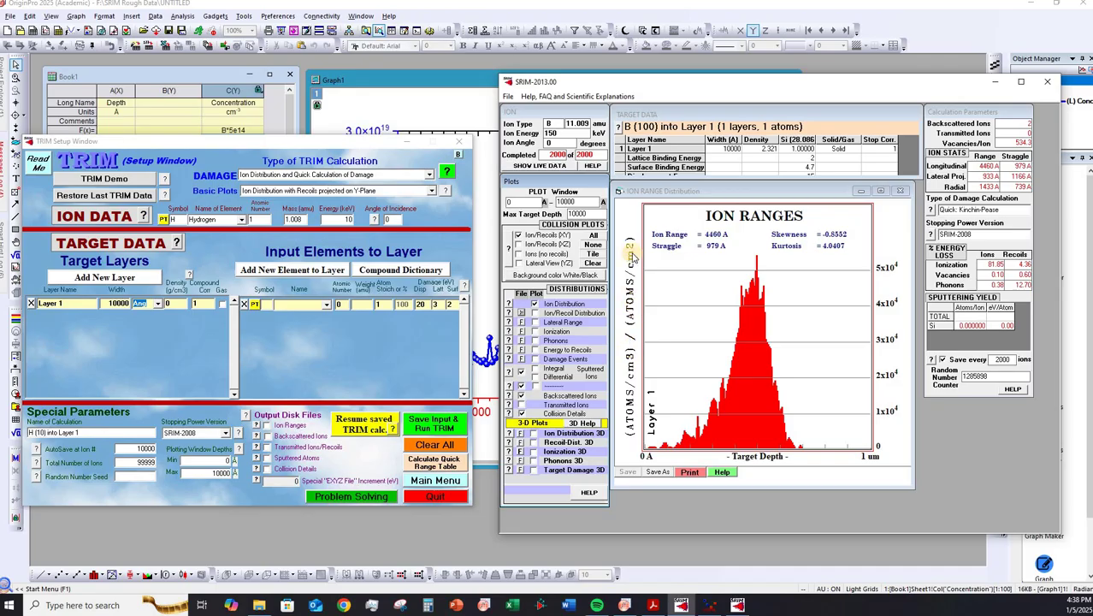
pyautogui.click(624, 604)
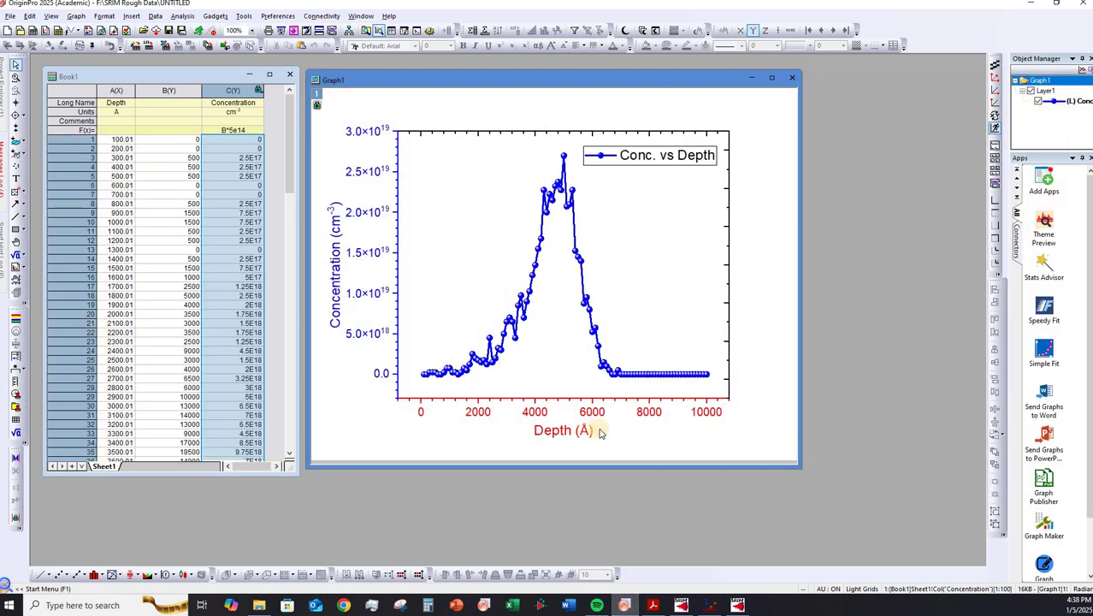
pyautogui.click(715, 608)
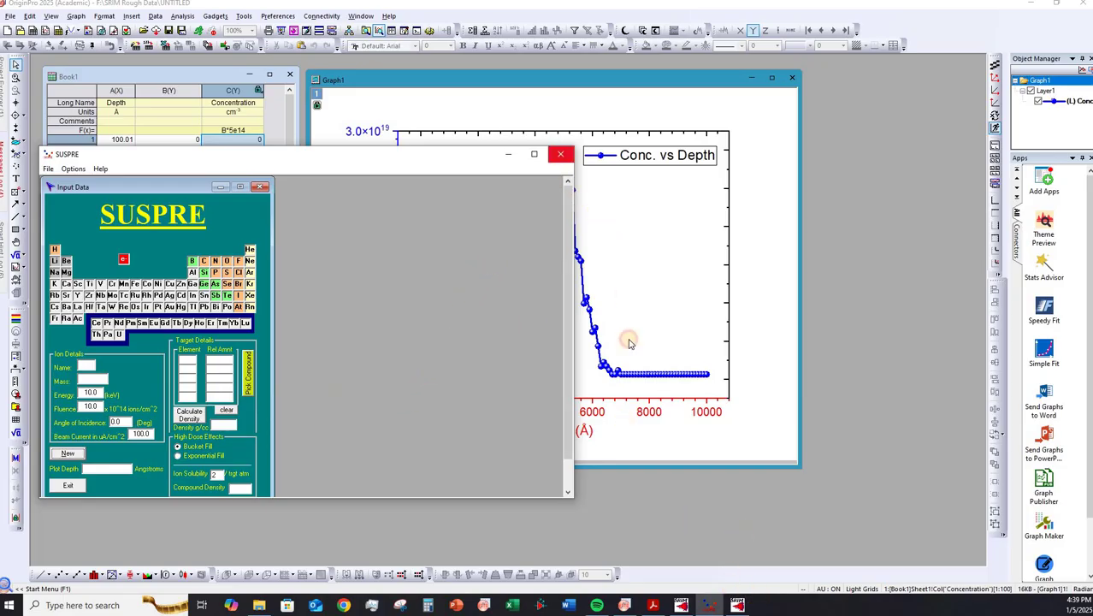
# Step: Minimize SUSPRE, glance at SRIM results and TRIM setup, then return to Origin's Book1 and graph
pyautogui.click(709, 605)
pyautogui.click(681, 606)
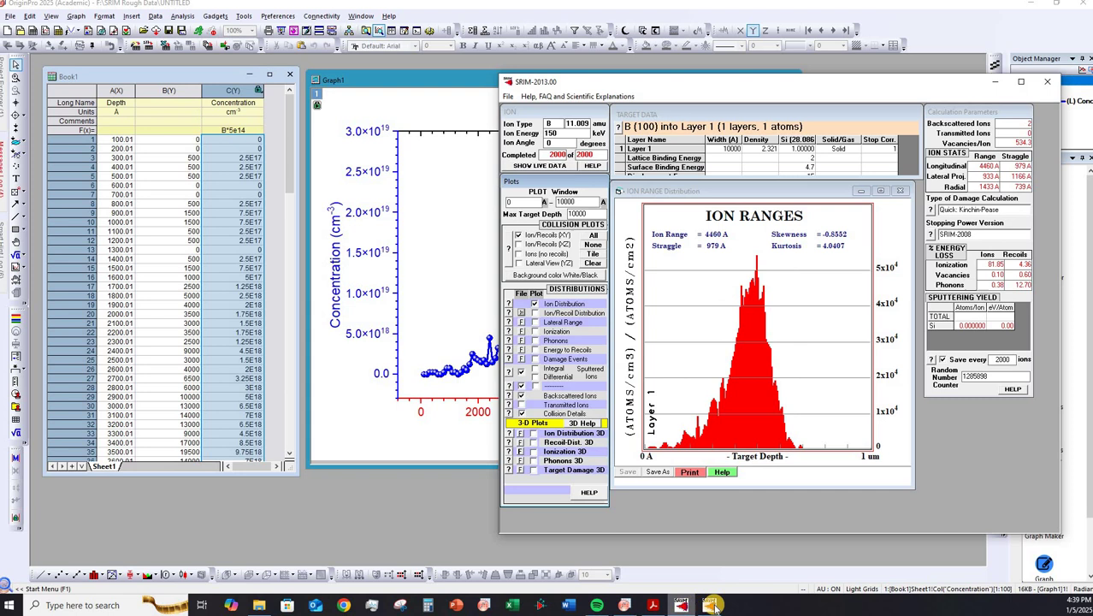
pyautogui.click(710, 605)
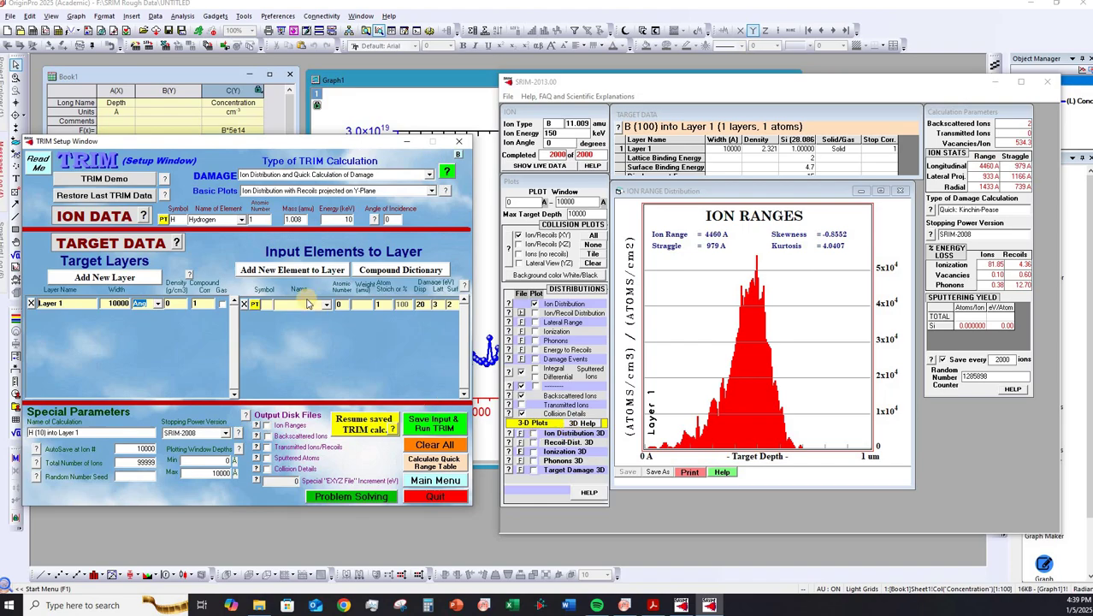
pyautogui.click(625, 603)
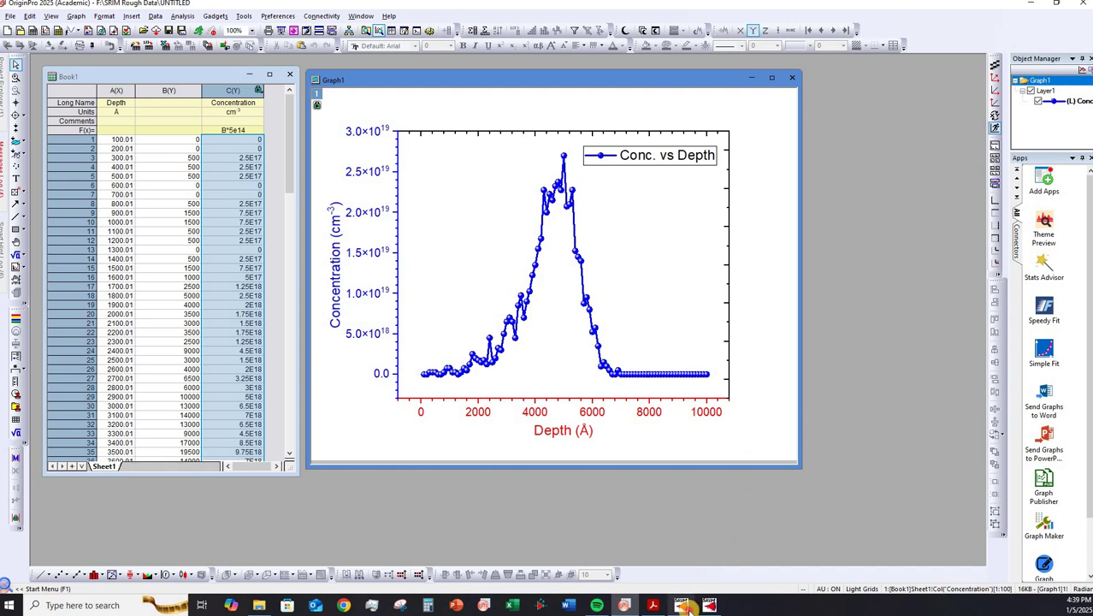
# Step: Close the SRIM results window, agreeing to save the calculation data and dismissing Form1
pyautogui.click(687, 606)
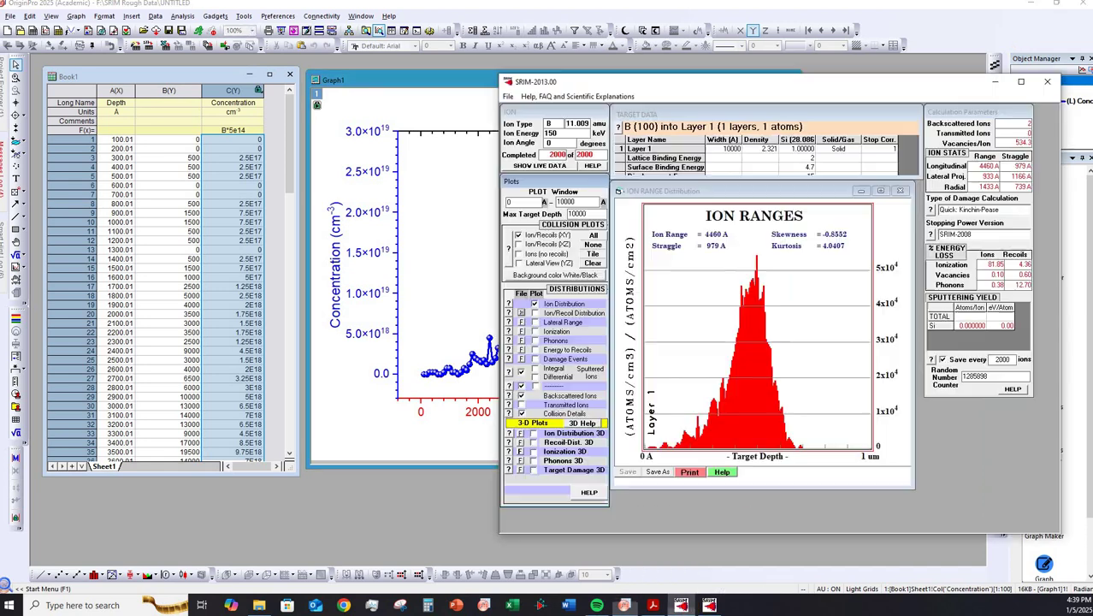
pyautogui.click(1050, 84)
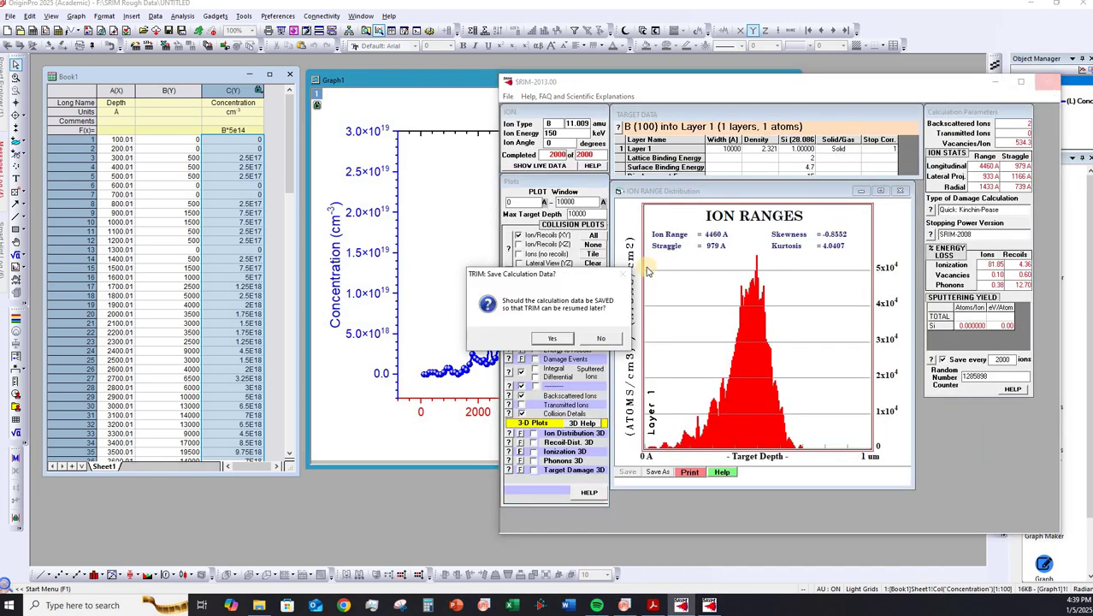
pyautogui.click(555, 339)
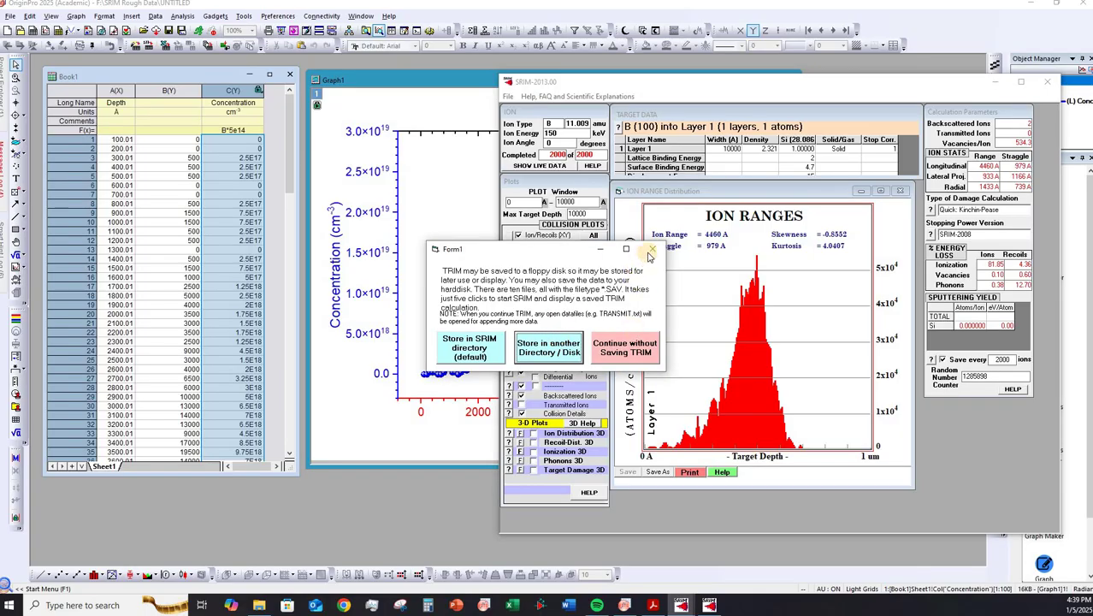
pyautogui.click(651, 250)
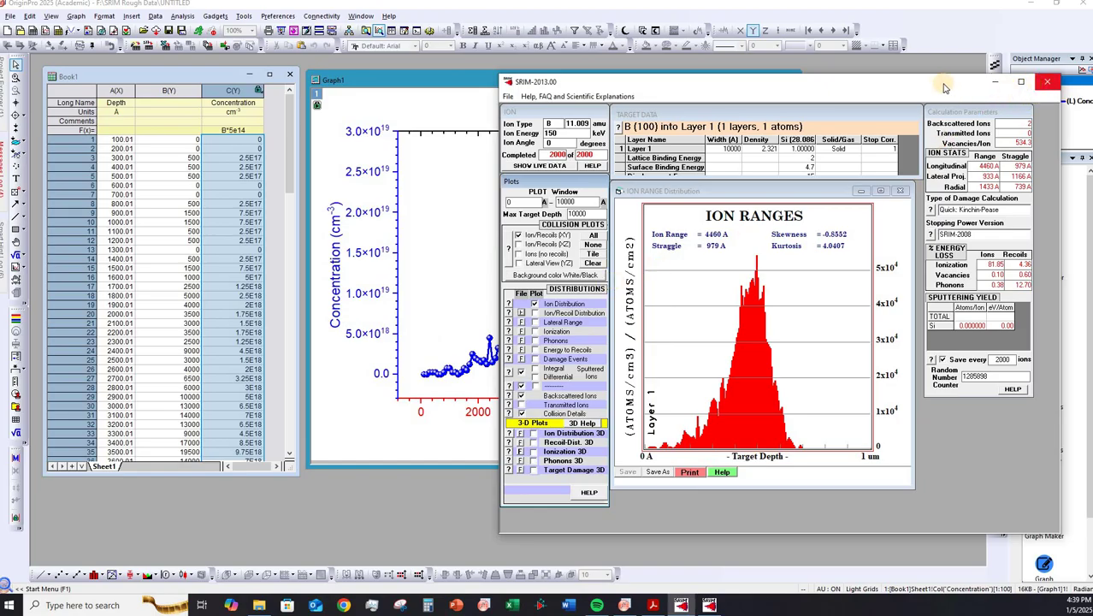
# Step: Move the SRIM window left and switch away so the Conc. vs Depth graph shows
pyautogui.moveTo(944, 86); pyautogui.dragTo(567, 105)
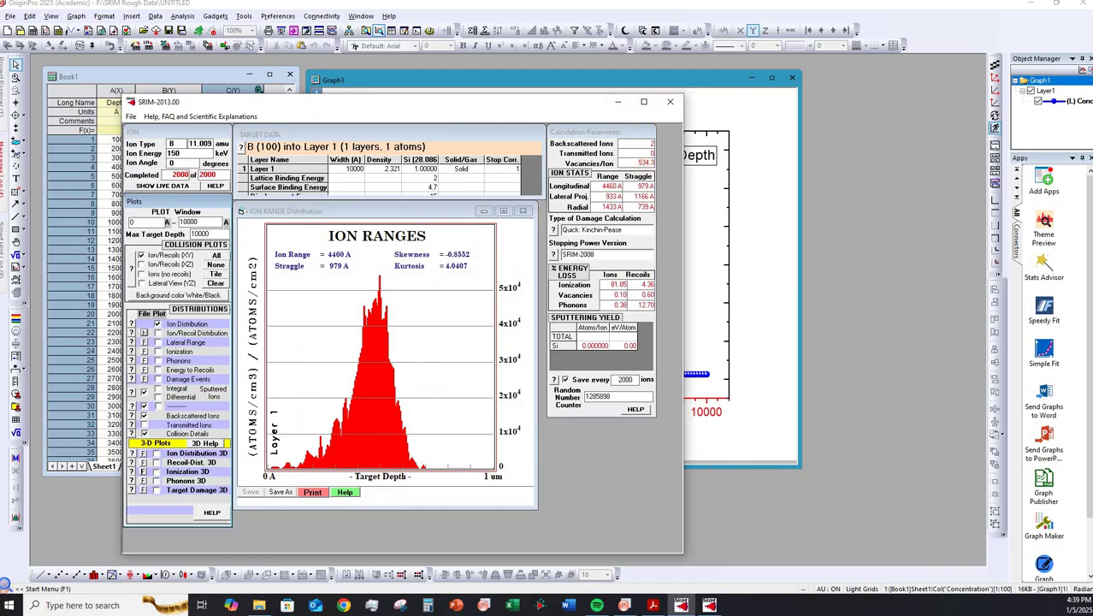
pyautogui.hotkey('alt', 'Tab')
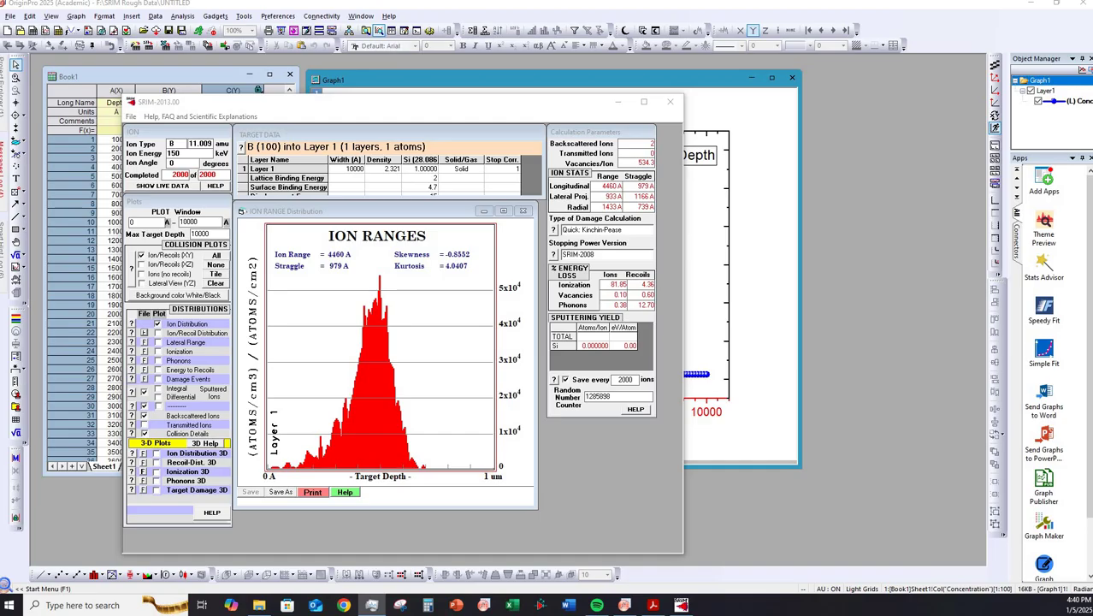
pyautogui.hotkey('alt', 'Tab')
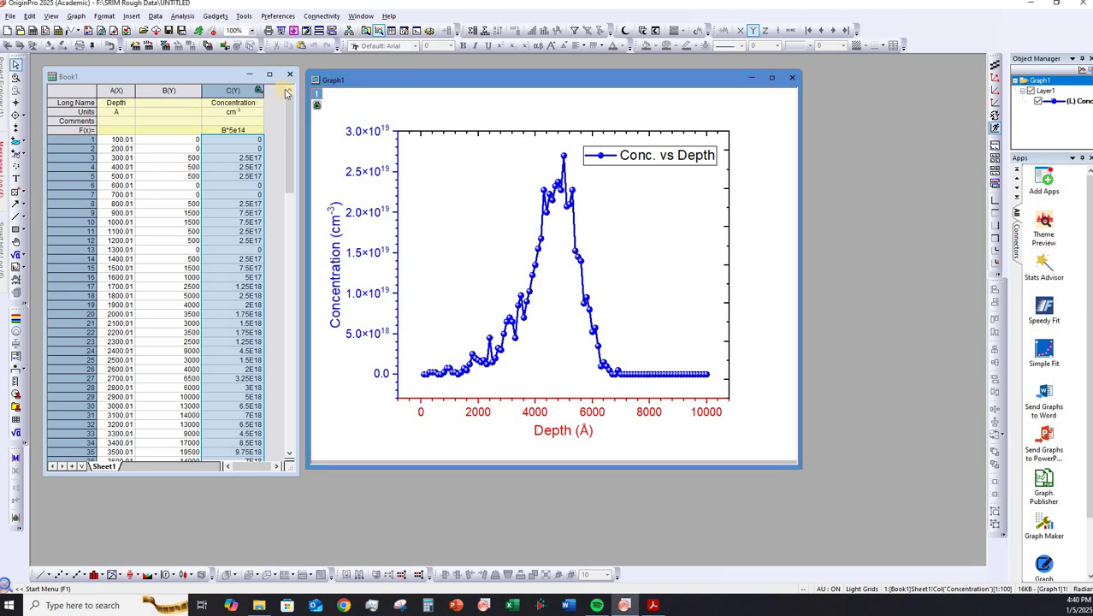
# Step: Delete Book1's Concentration column, clear the Depth and B(Y) columns, then show the desktop
pyautogui.click(235, 89)
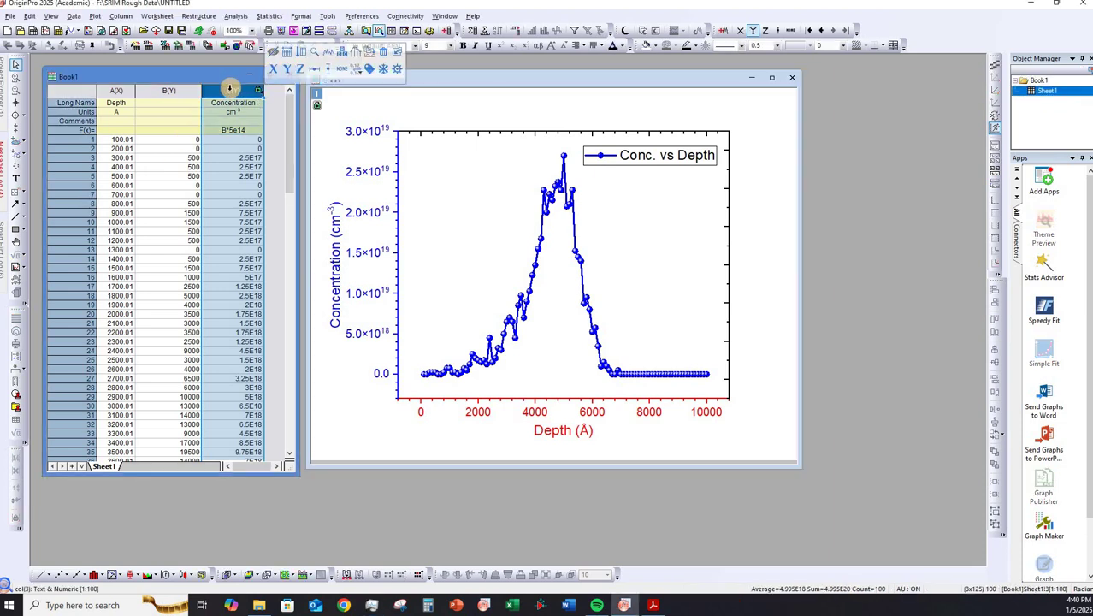
pyautogui.rightClick(231, 90)
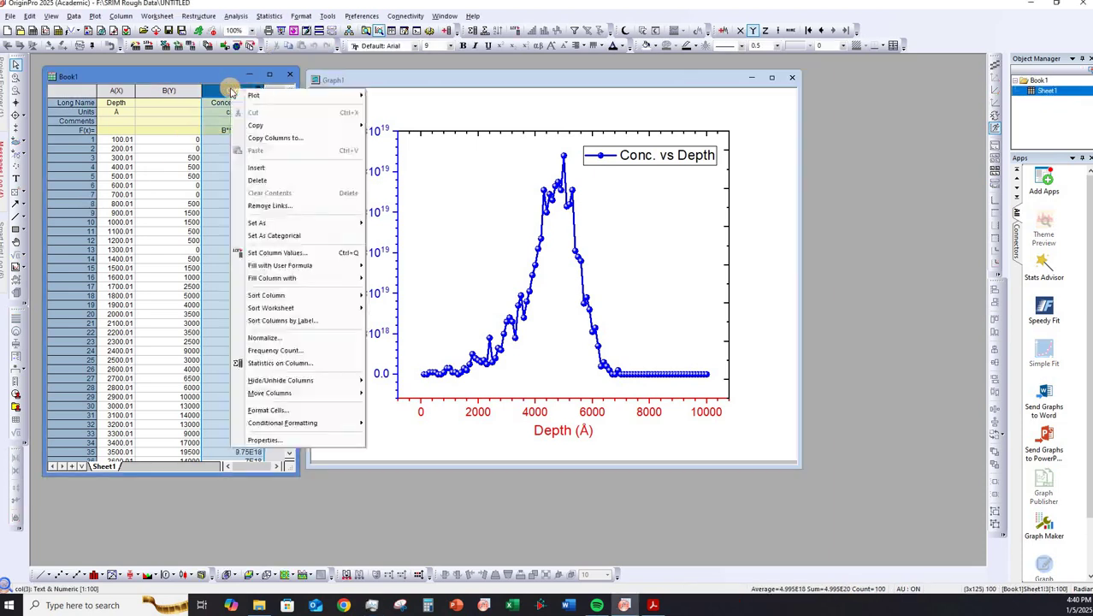
pyautogui.click(274, 180)
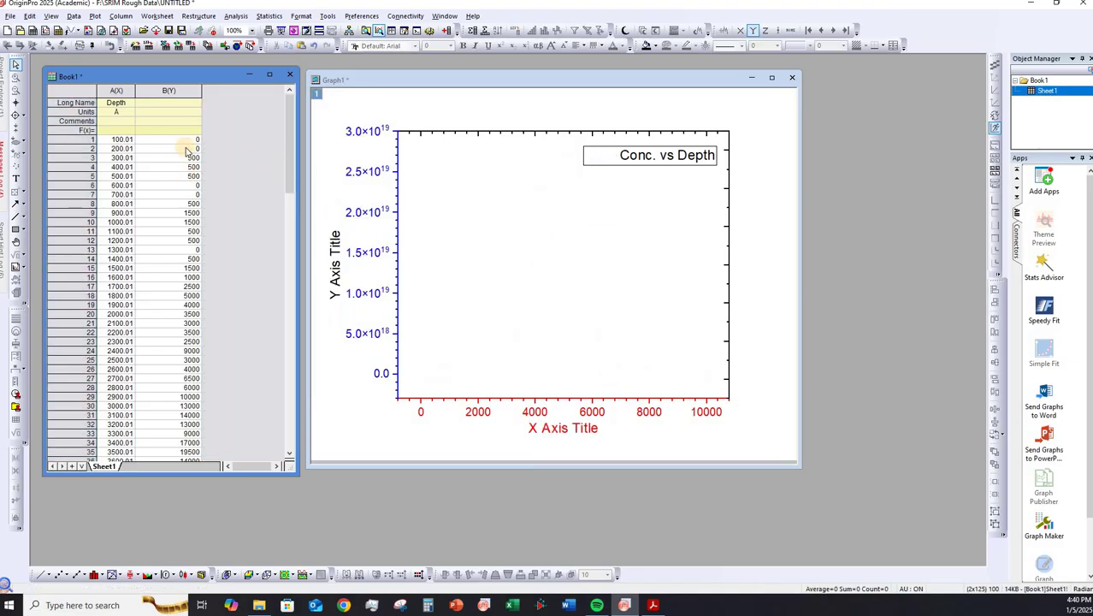
pyautogui.click(177, 88)
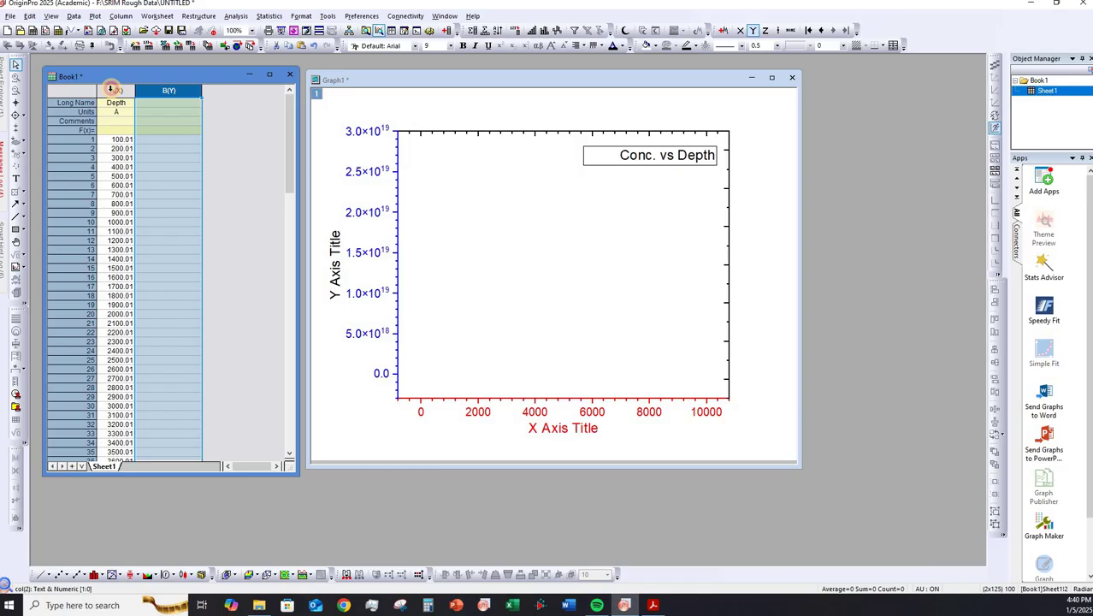
pyautogui.click(112, 89)
pyautogui.press('Delete')
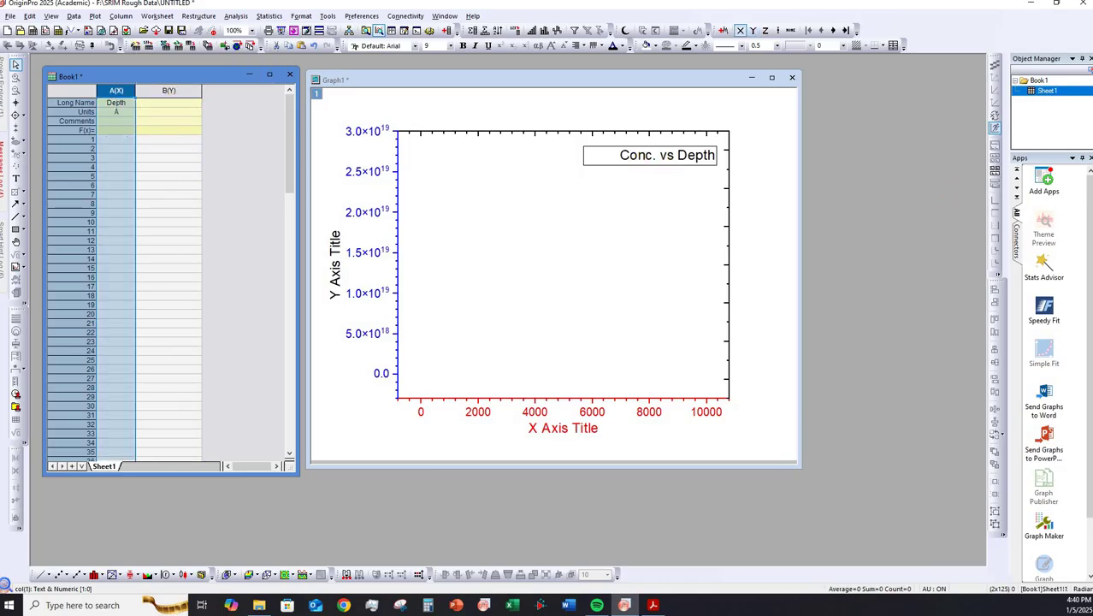
pyautogui.press('super+d')
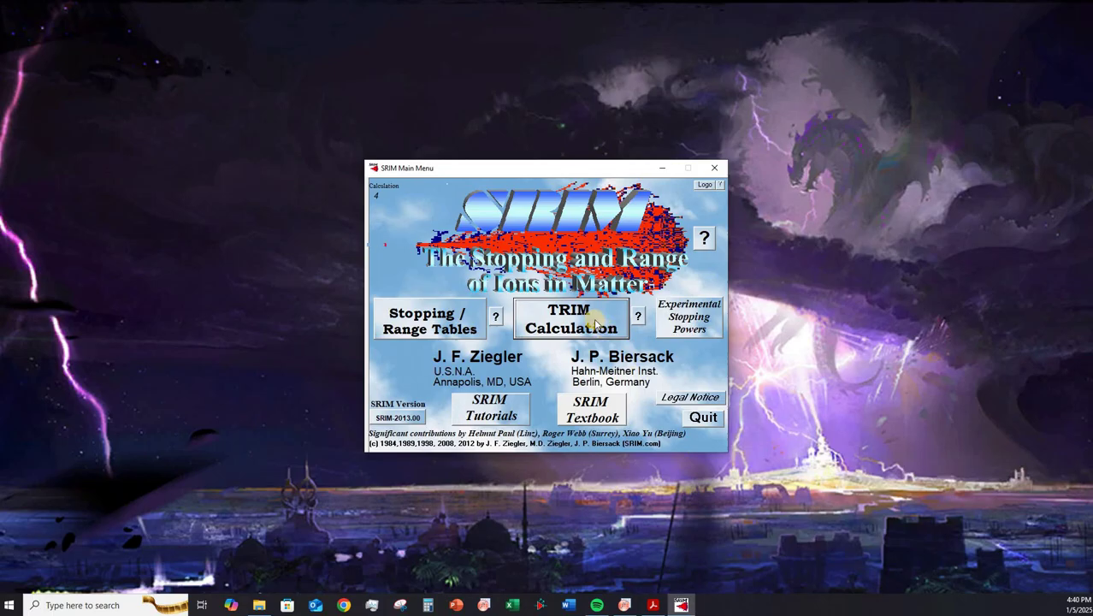
# Step: Open the TRIM setup window and choose a Boron (11.009) ion at 150 keV
pyautogui.click(594, 318)
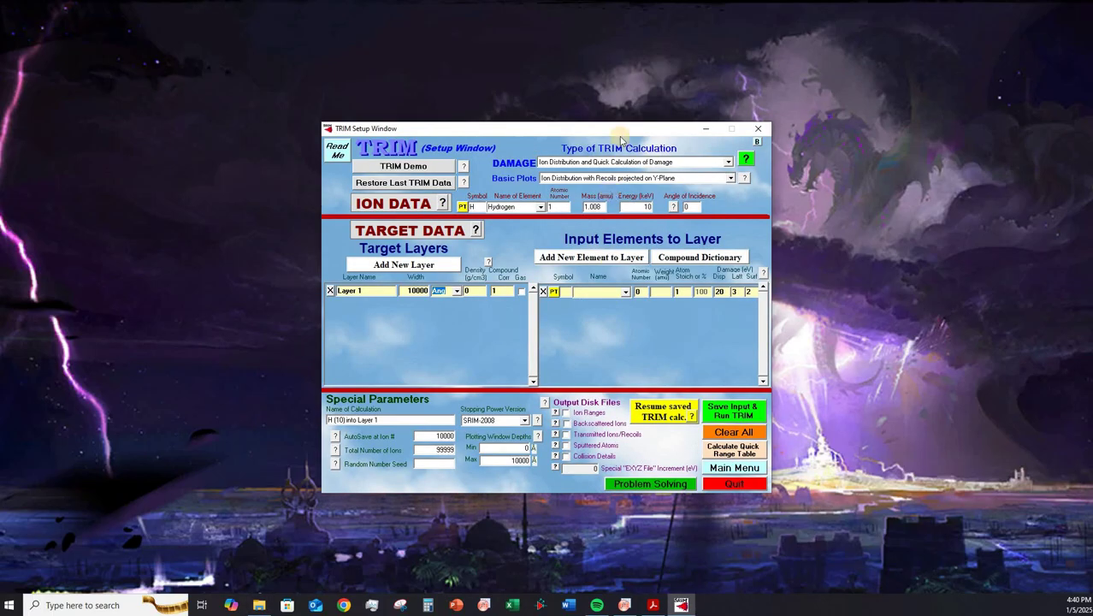
pyautogui.moveTo(631, 127); pyautogui.dragTo(329, 99)
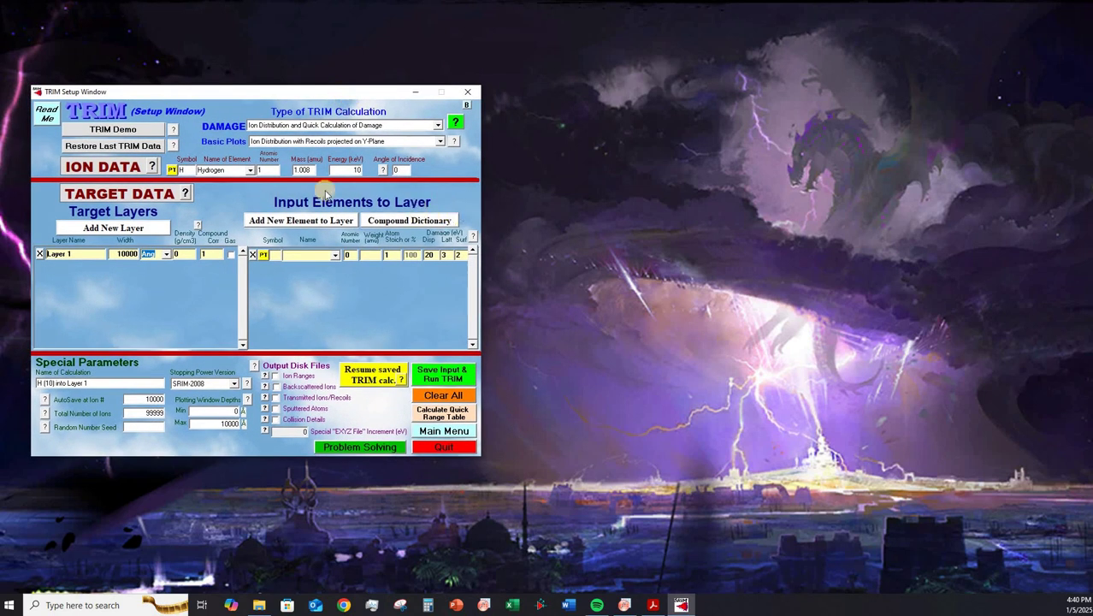
pyautogui.click(252, 170)
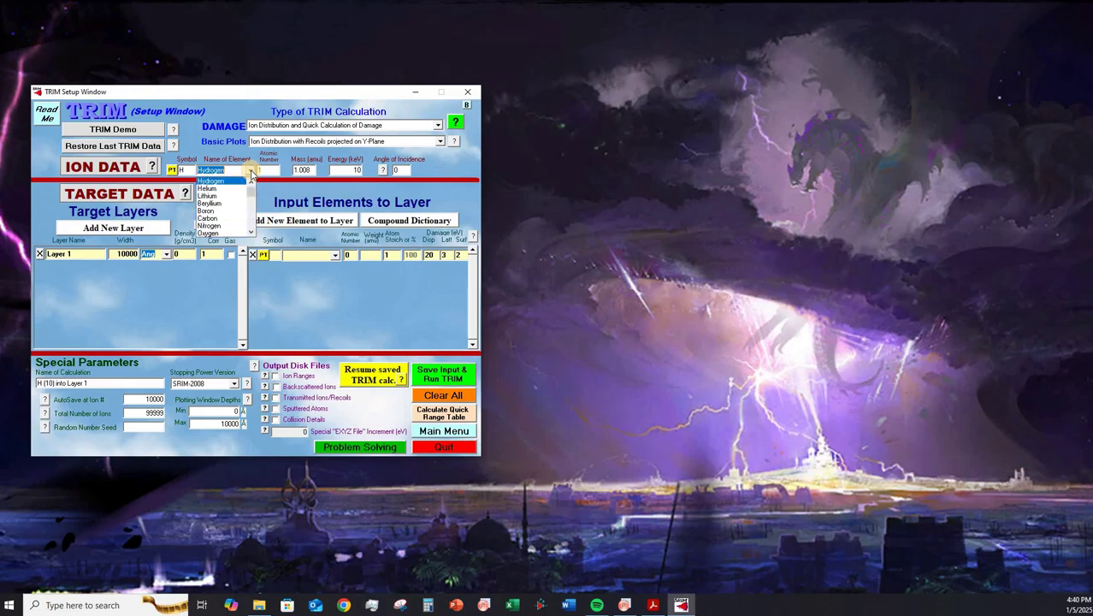
pyautogui.click(220, 217)
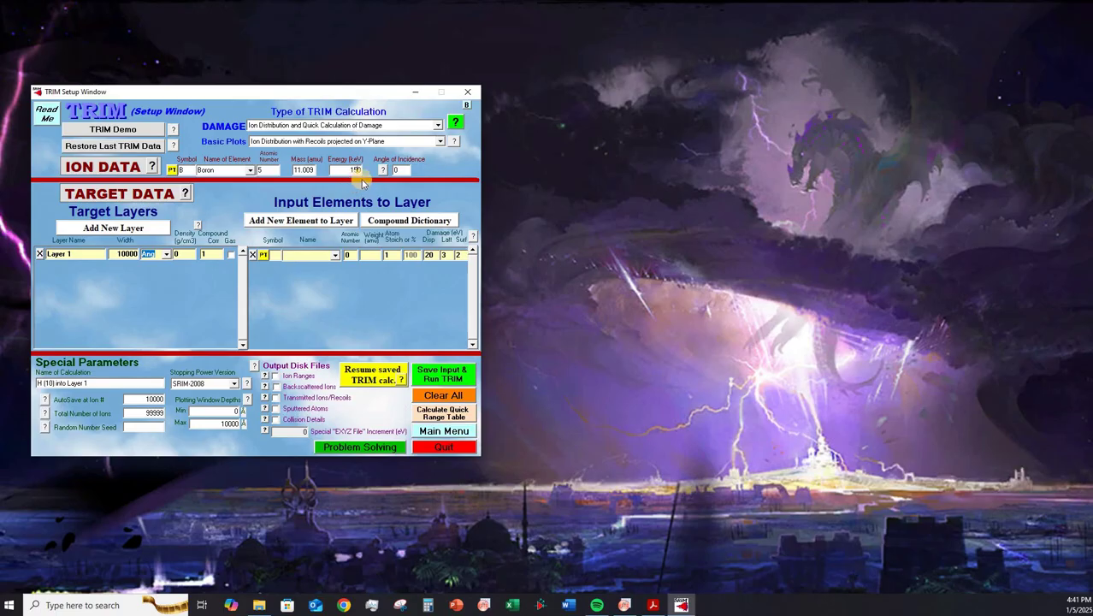
pyautogui.click(400, 170)
# Step: Make the target silicon, run 2000 ions, and enable every output disk file including collision details
pyautogui.click(264, 256)
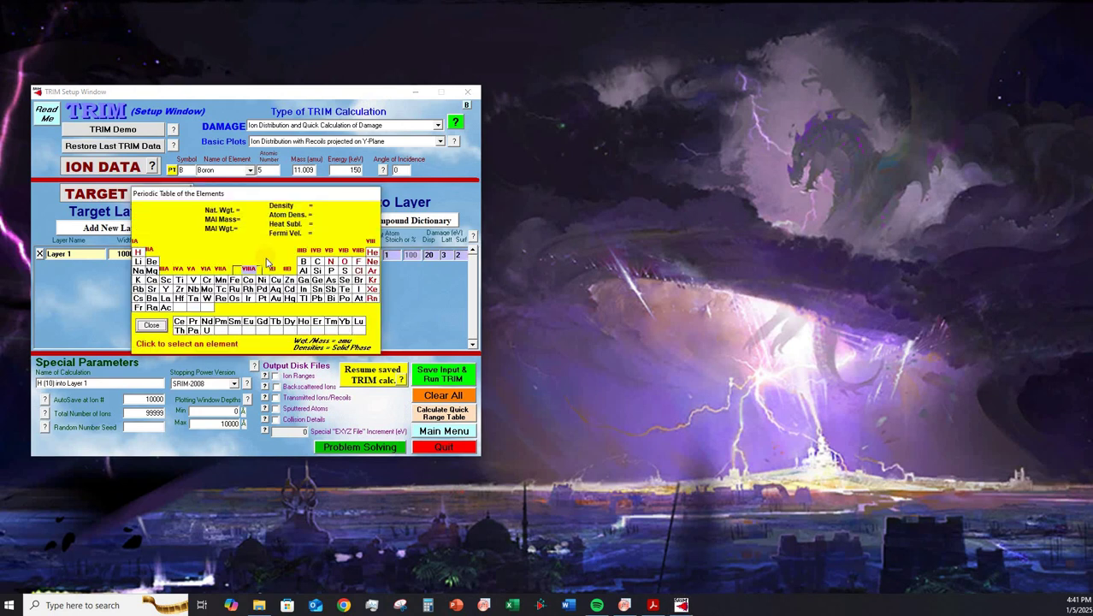
pyautogui.click(317, 270)
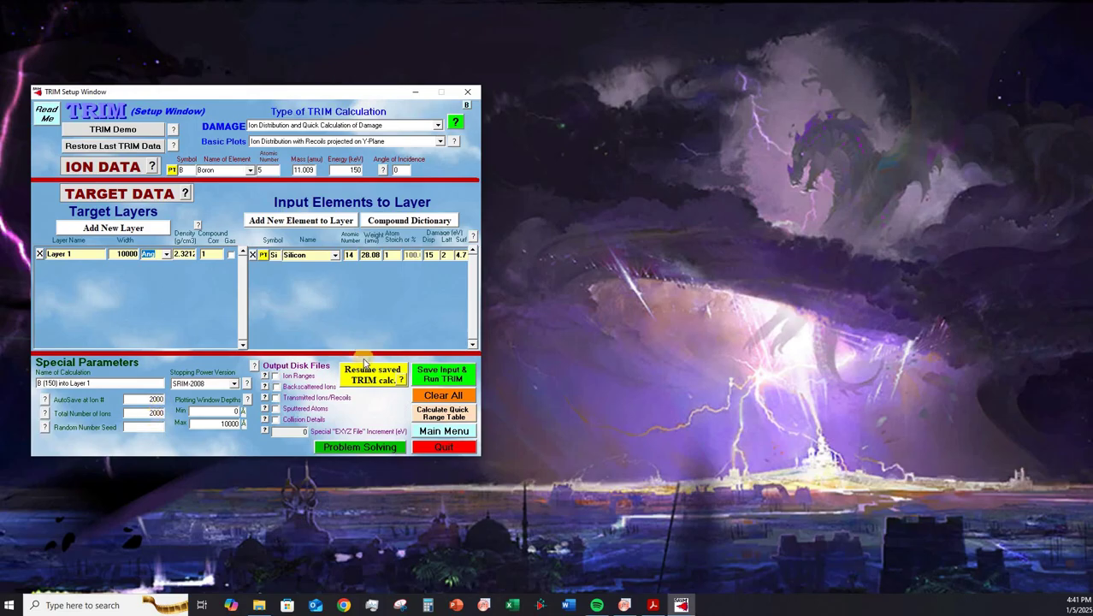
pyautogui.click(275, 376)
pyautogui.click(275, 386)
pyautogui.click(276, 398)
pyautogui.click(275, 419)
pyautogui.click(276, 419)
pyautogui.click(275, 419)
pyautogui.click(275, 419)
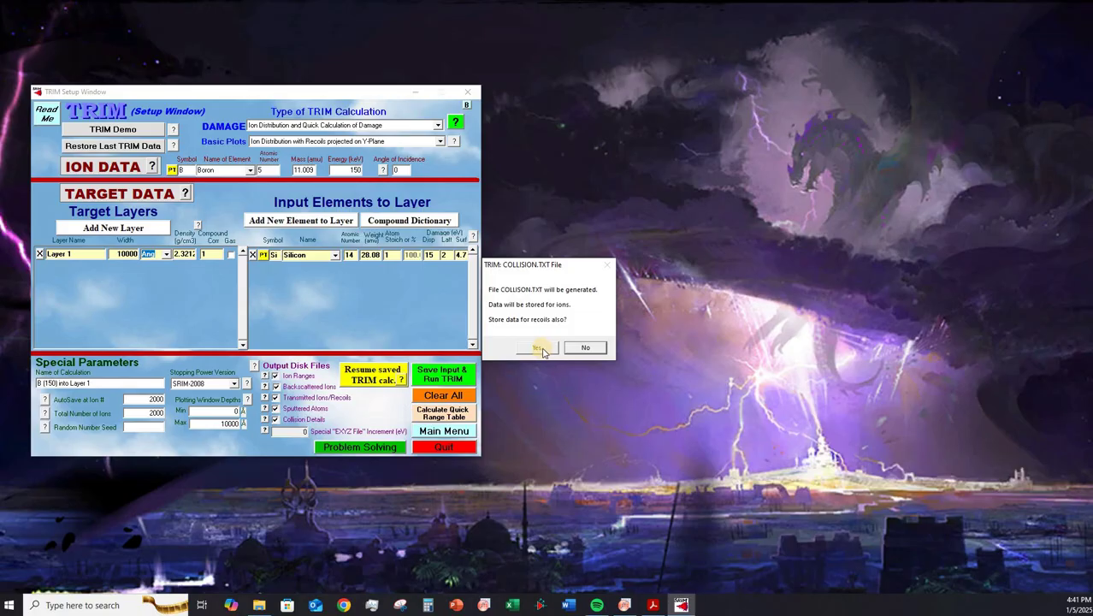
# Step: Answer Yes to generate COLLISION.TXT with recoil data stored
pyautogui.click(543, 348)
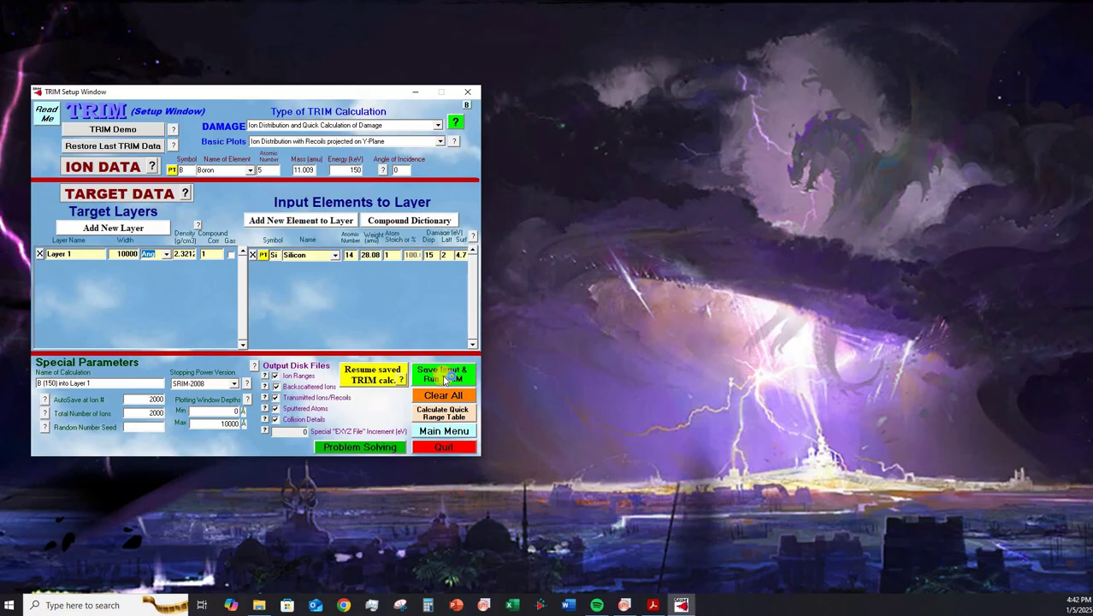
# Step: Save the input and start the 2000-ion run, then place the SRIM Rough Data folder beside it
pyautogui.click(444, 379)
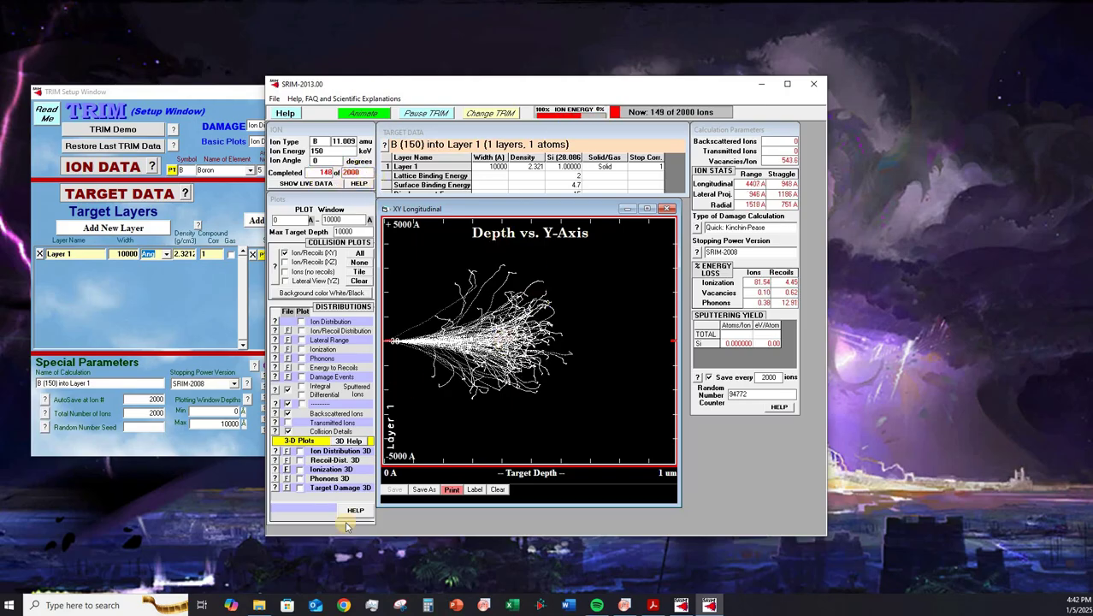
pyautogui.click(259, 604)
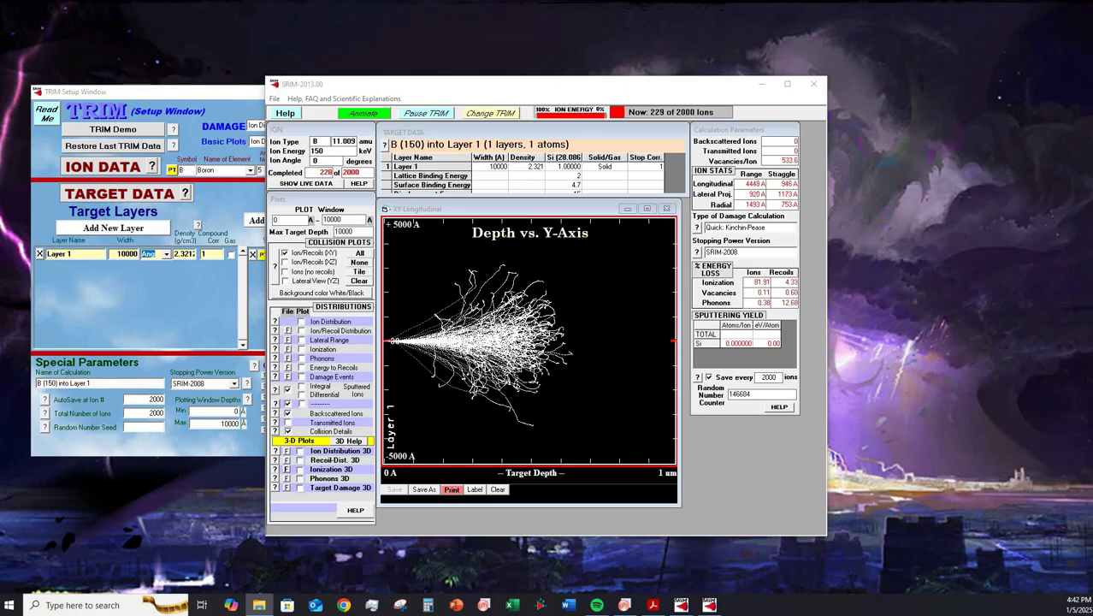
pyautogui.hotkey('alt', 'Tab')
pyautogui.moveTo(453, 124); pyautogui.dragTo(525, 153)
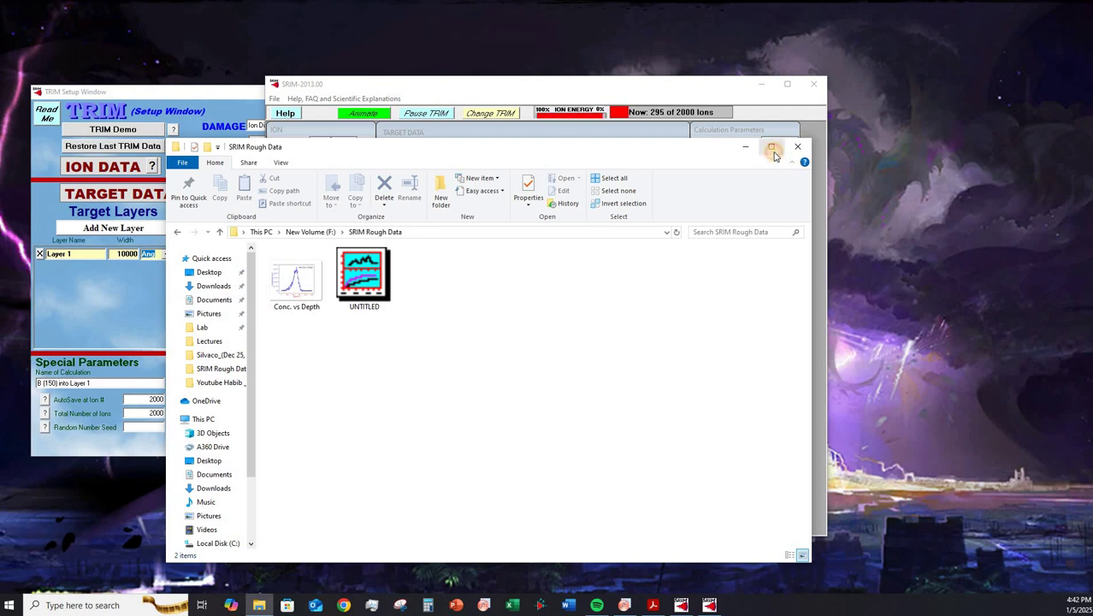
# Step: Reposition and narrow the SRIM Rough Data folder window to uncover the trajectory plot
pyautogui.click(770, 147)
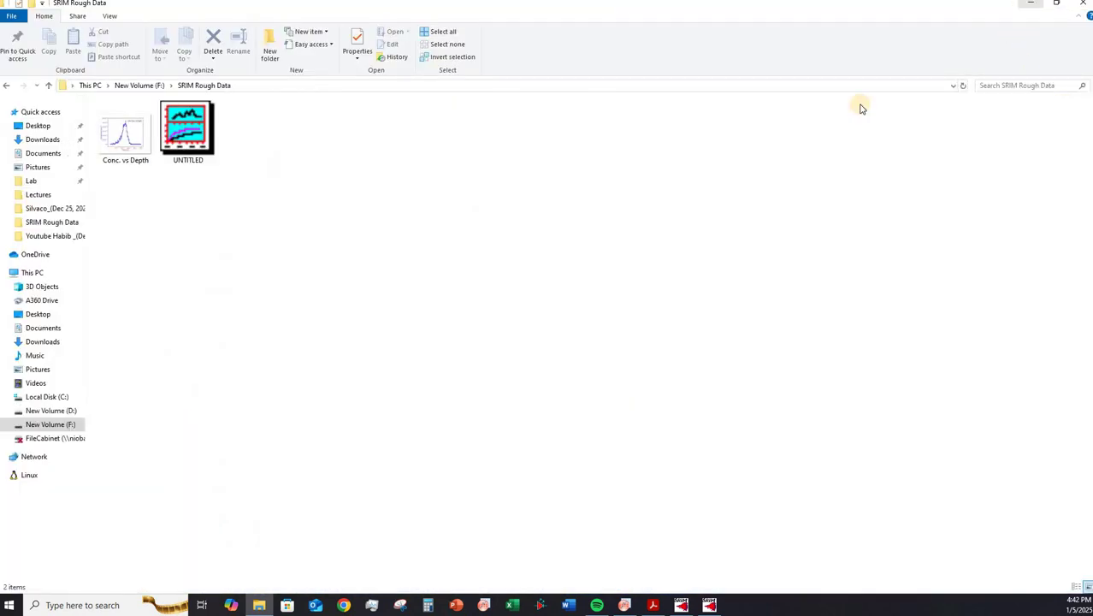
pyautogui.hotkey('alt', 'Tab')
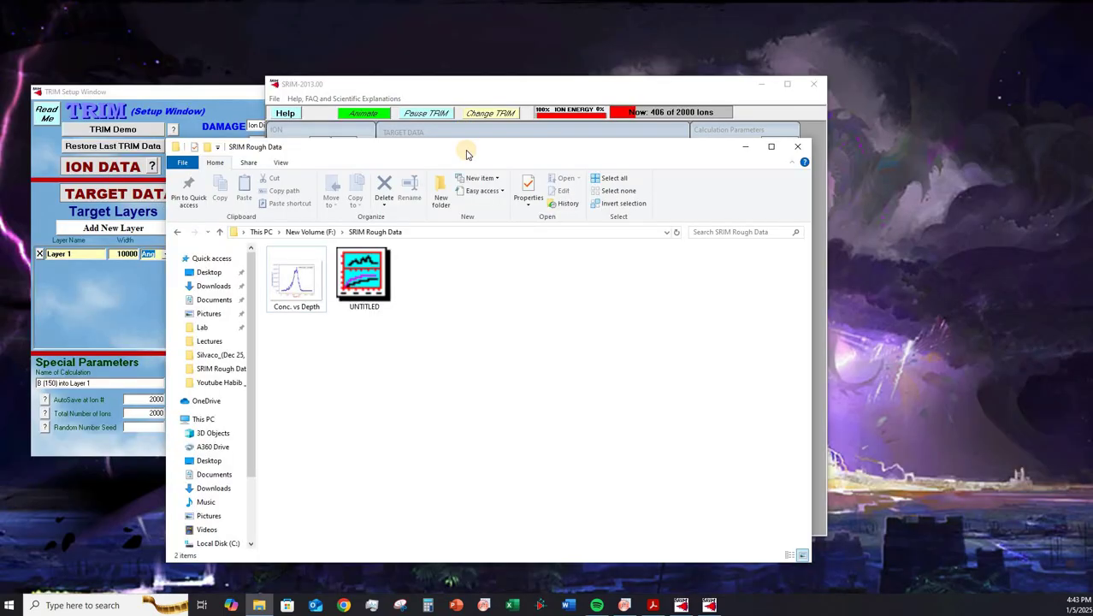
pyautogui.moveTo(656, 146); pyautogui.dragTo(914, 123)
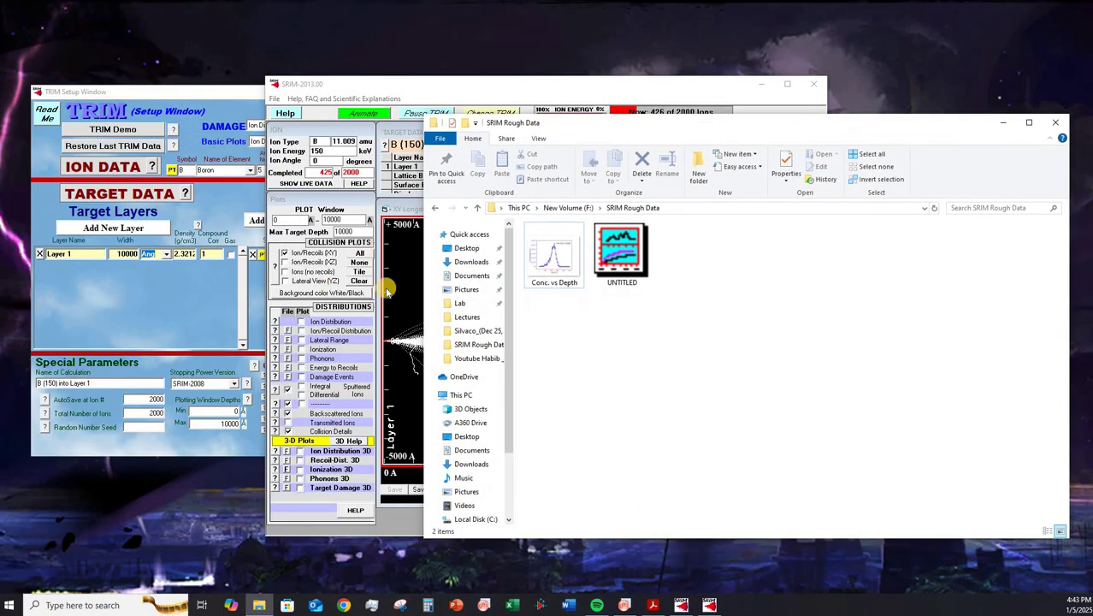
pyautogui.moveTo(422, 272); pyautogui.dragTo(689, 282)
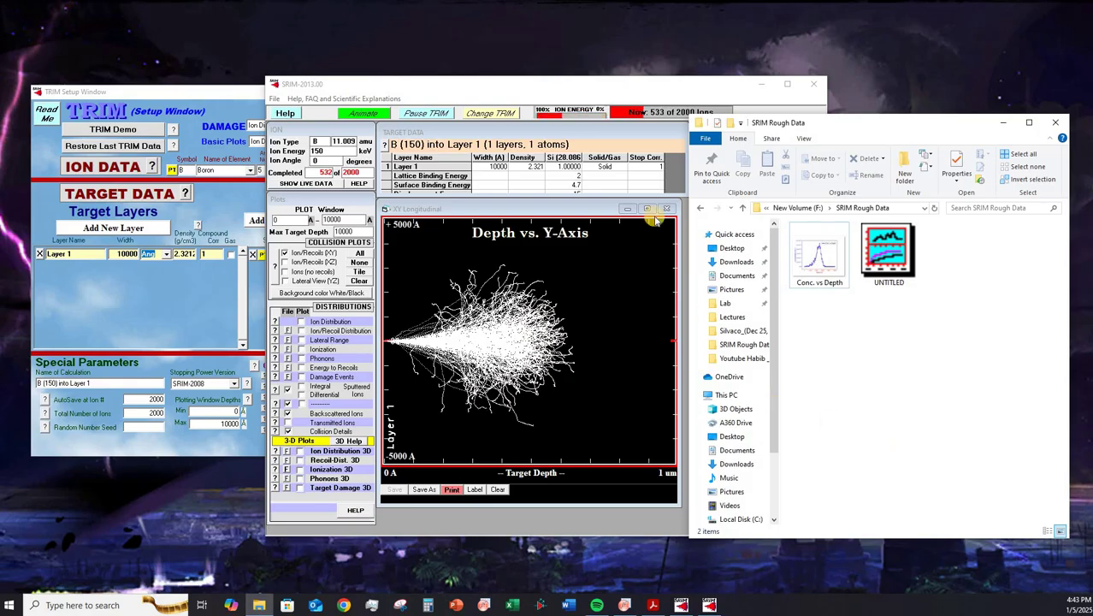
pyautogui.click(621, 83)
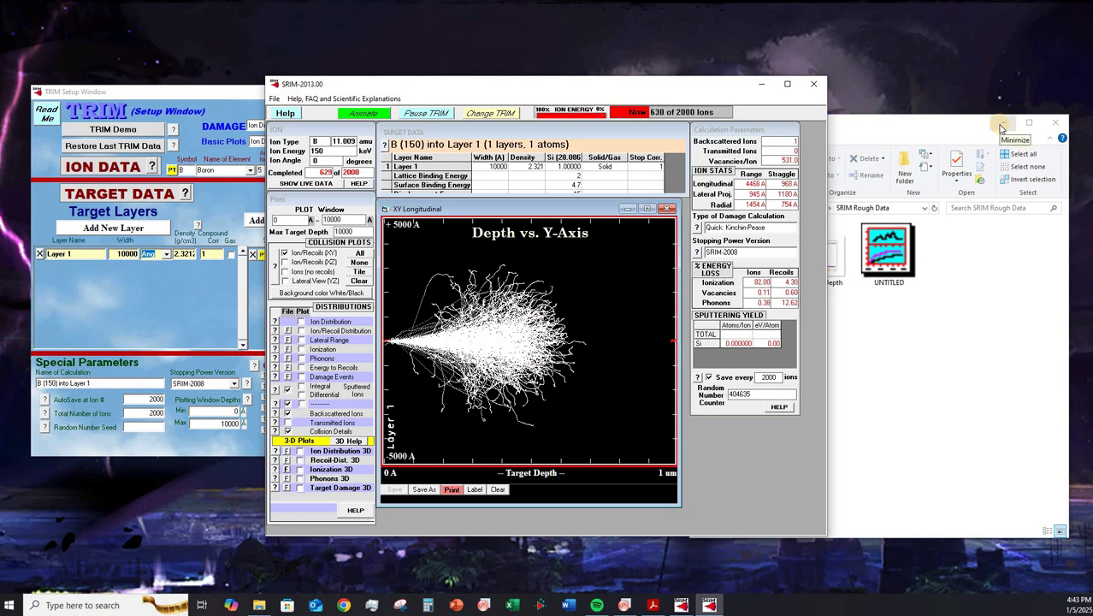
# Step: Tuck the folder window behind the simulation and bring the TRIM Setup Window forward
pyautogui.click(1001, 128)
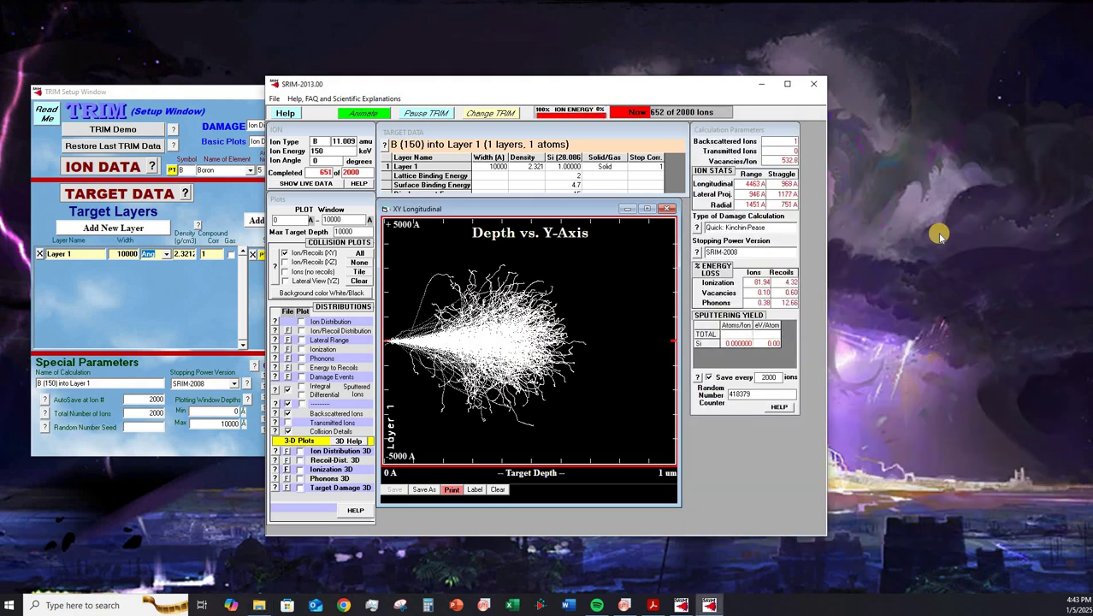
pyautogui.hotkey('alt', 'Tab')
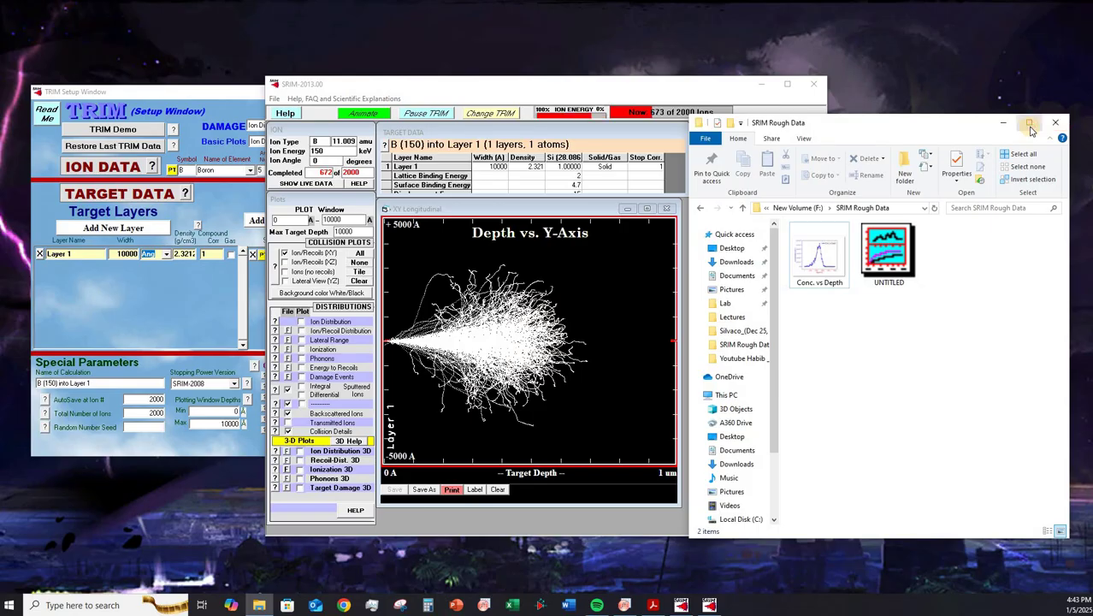
pyautogui.click(1030, 125)
pyautogui.hotkey('alt', 'Tab')
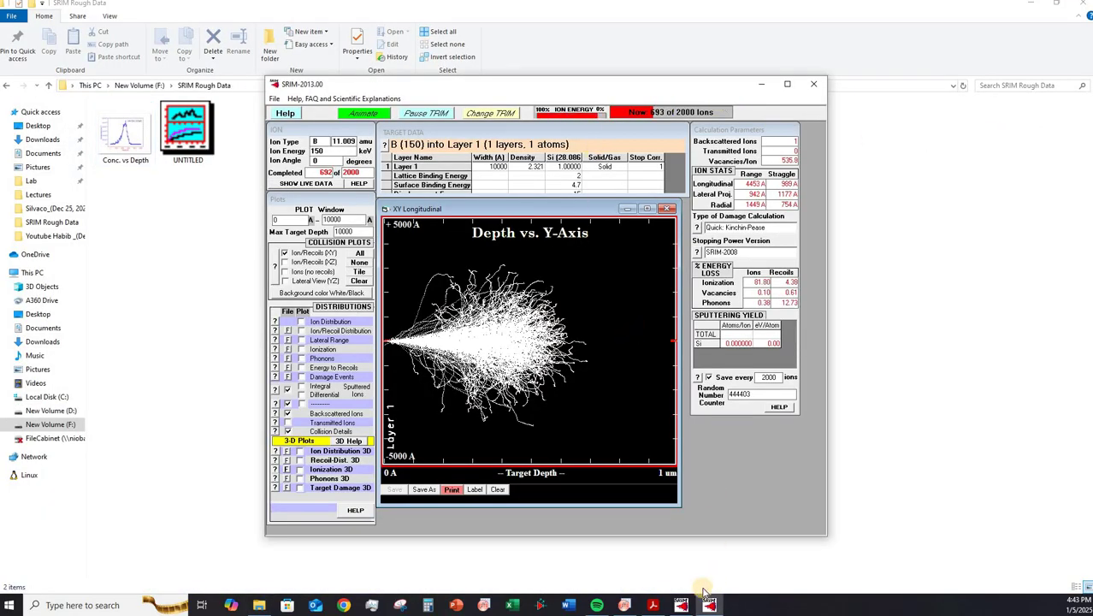
pyautogui.moveTo(681, 590)
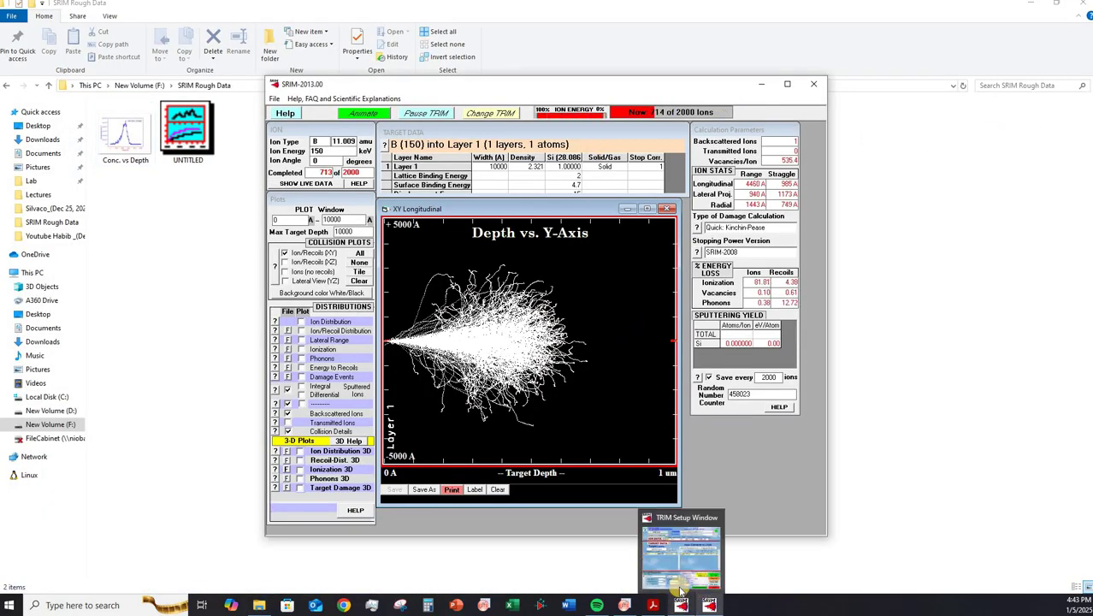
pyautogui.click(679, 564)
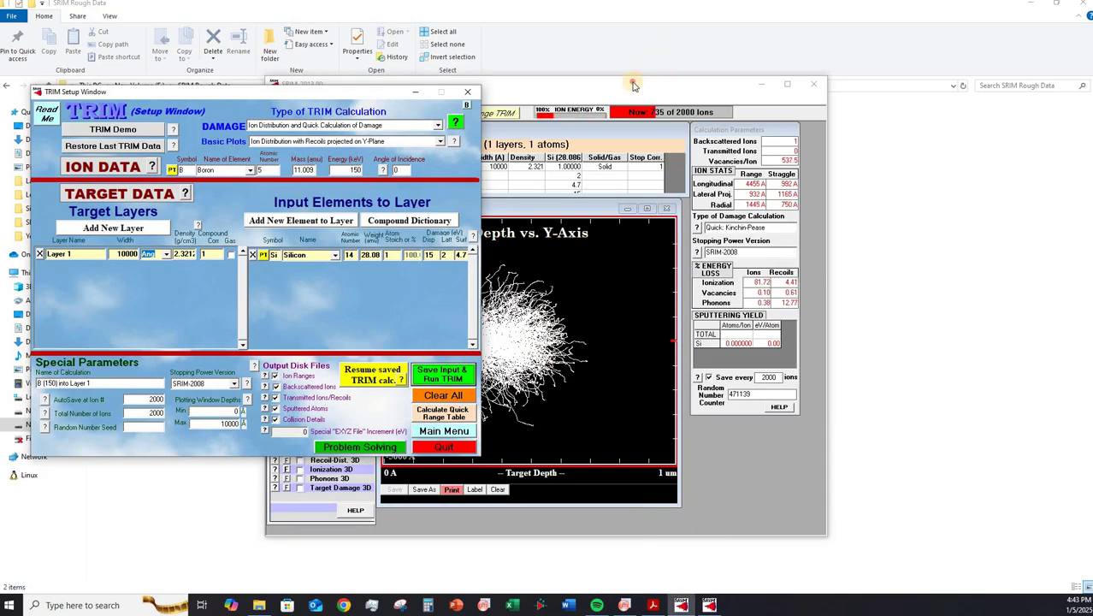
# Step: Drag the running TRIM calculation window to the right, in front of the SRIM Rough Data folder
pyautogui.moveTo(633, 86); pyautogui.dragTo(853, 47)
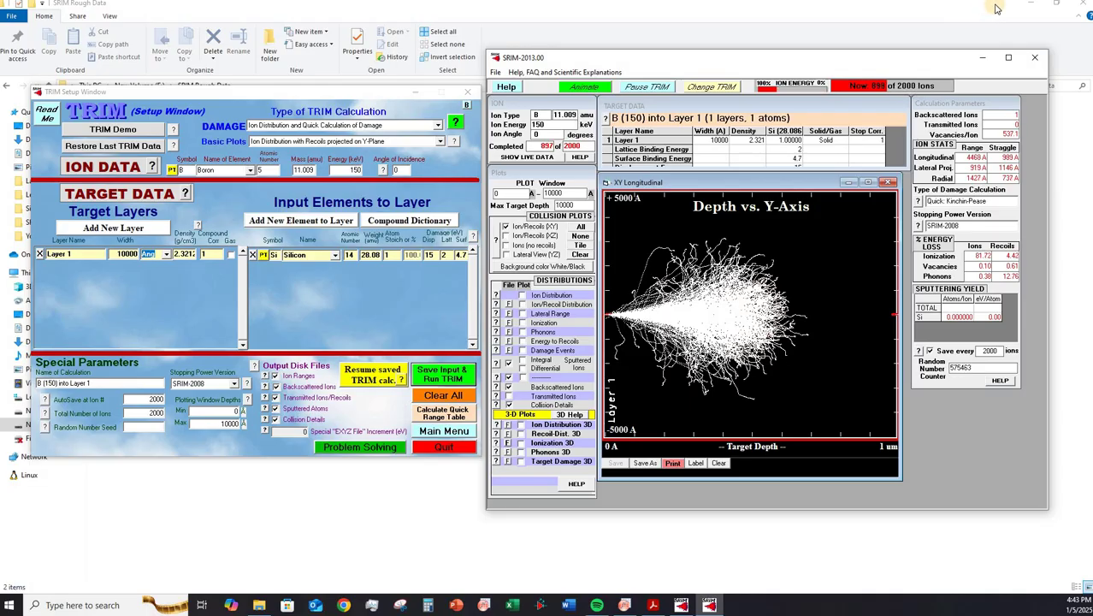
pyautogui.click(1031, 5)
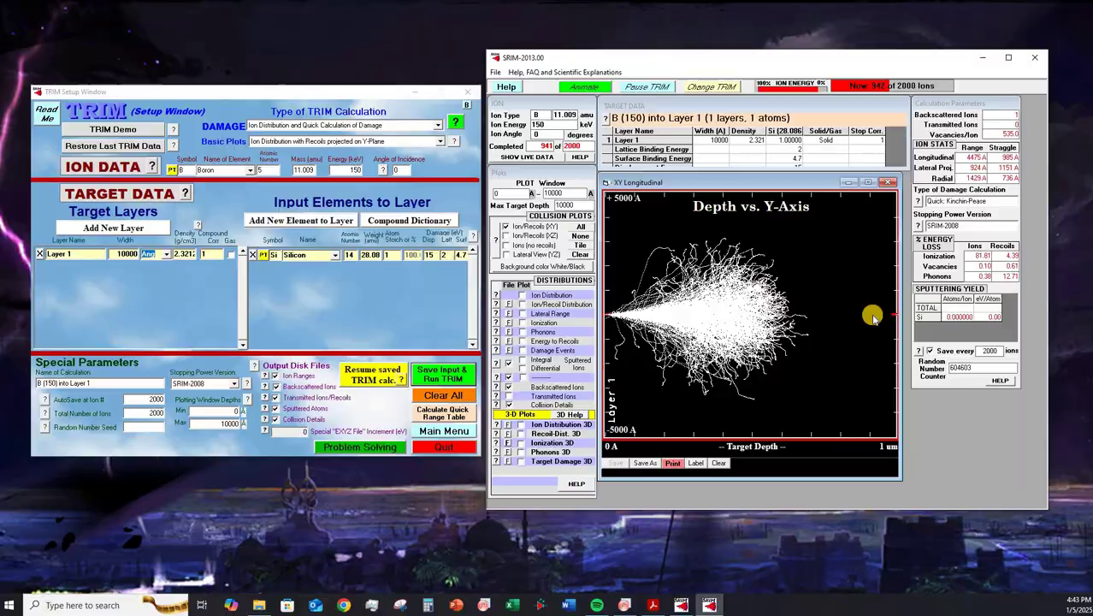
pyautogui.hotkey('alt', 'Tab')
pyautogui.hotkey('alt', 'Tab')
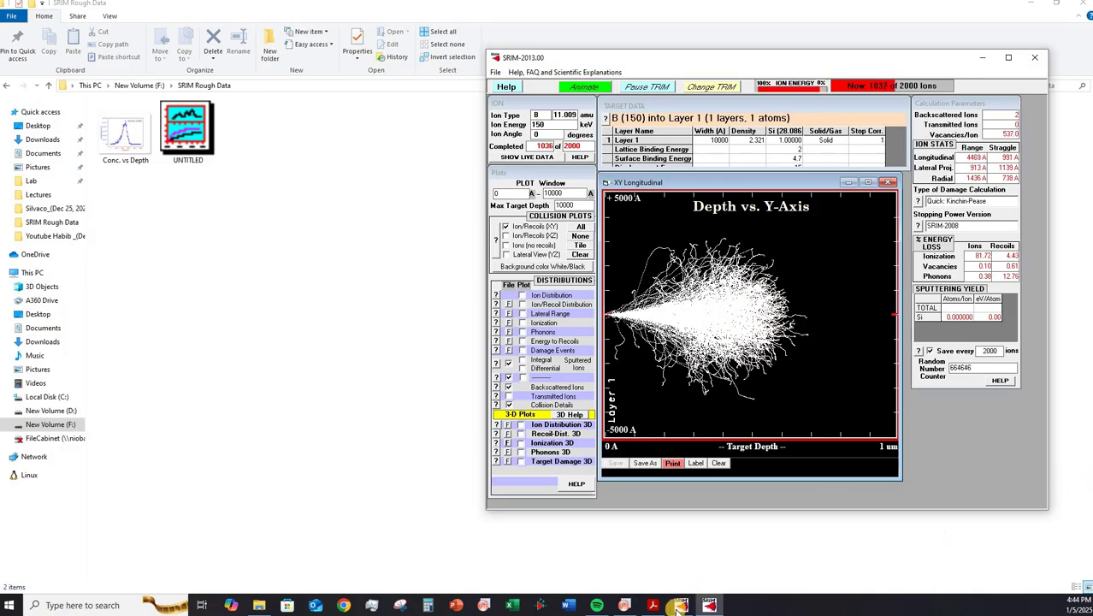
# Step: Bring up the TRIM setup window and hide Explorer while all 2000 ions finish
pyautogui.click(678, 607)
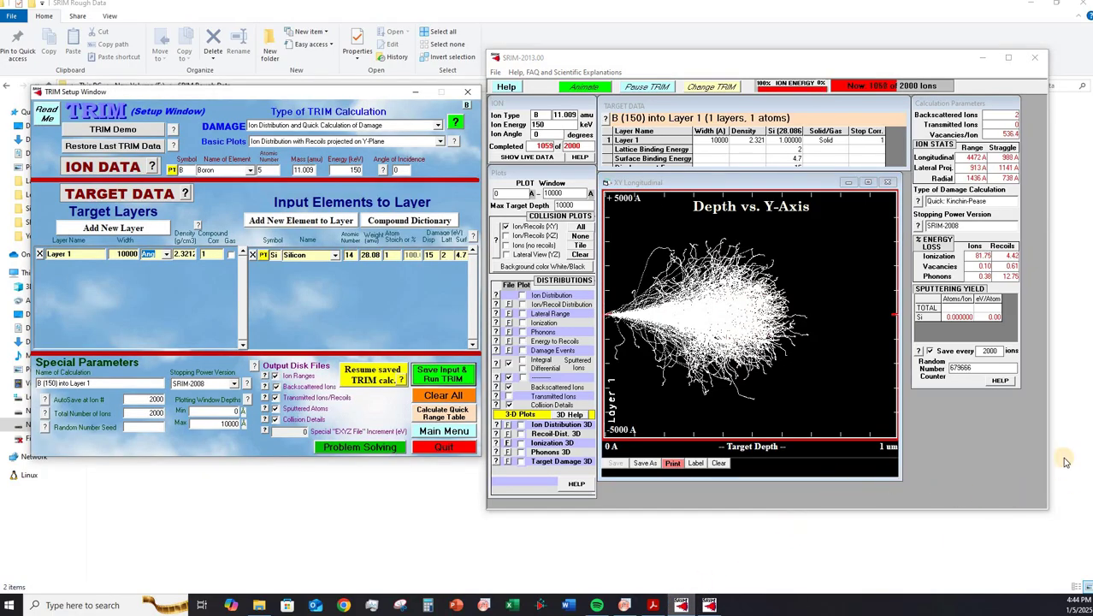
pyautogui.click(1026, 5)
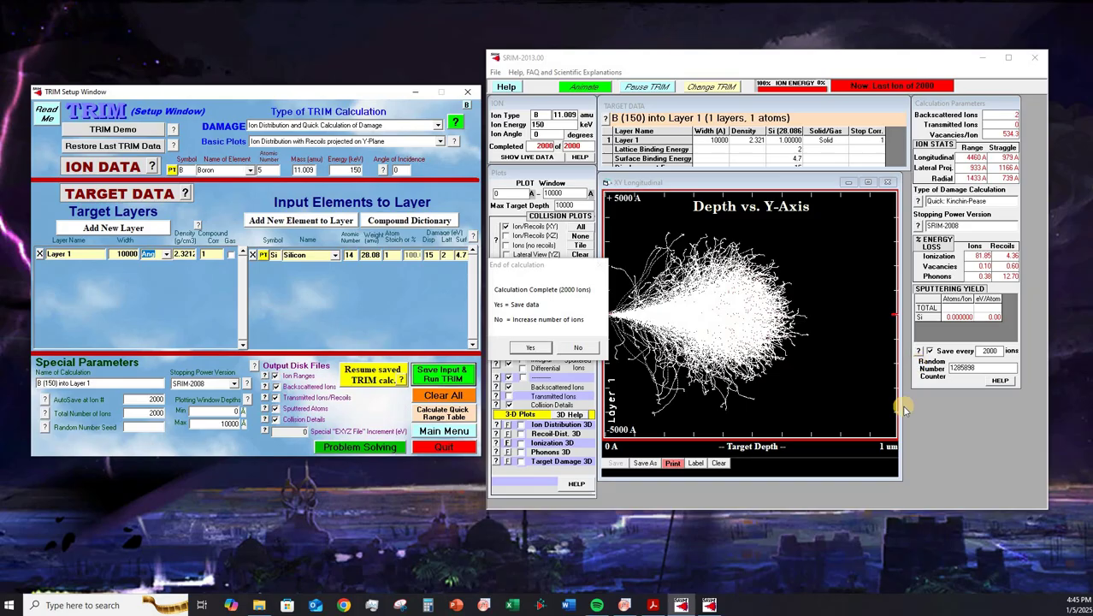
# Step: Save the finished TRIM data files to F:\SRIM Rough Data, then open that folder
pyautogui.click(528, 349)
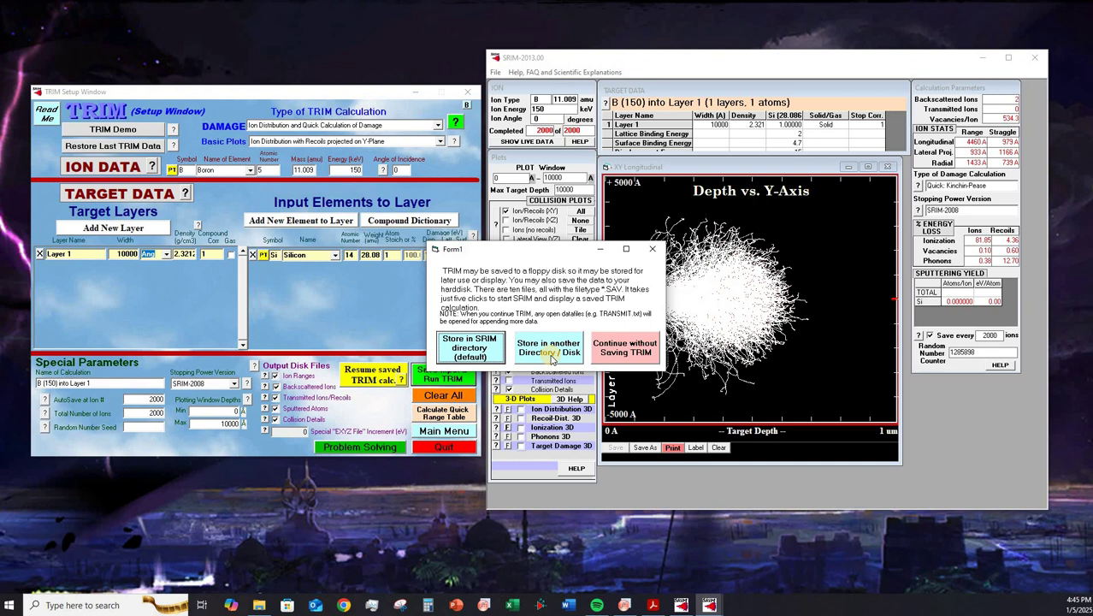
pyautogui.click(549, 349)
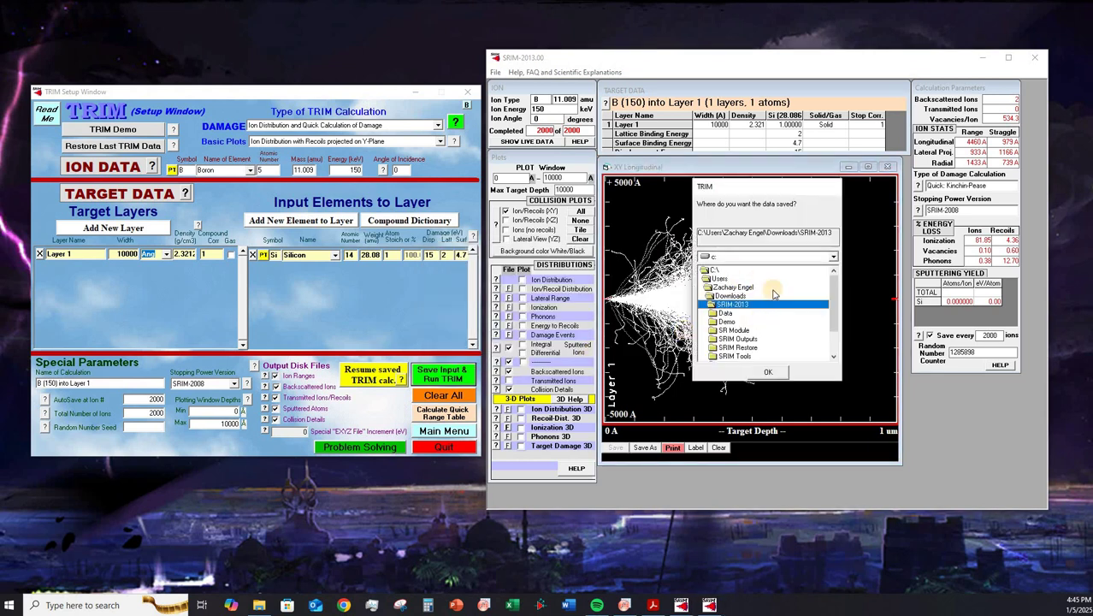
pyautogui.scroll(-1, 804, 317)
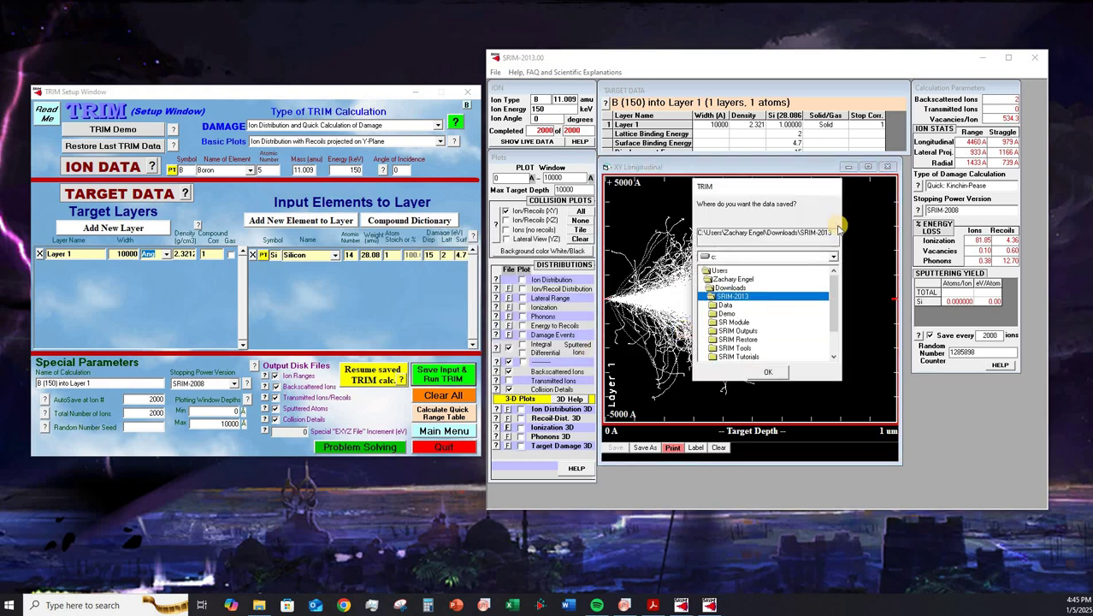
pyautogui.click(833, 256)
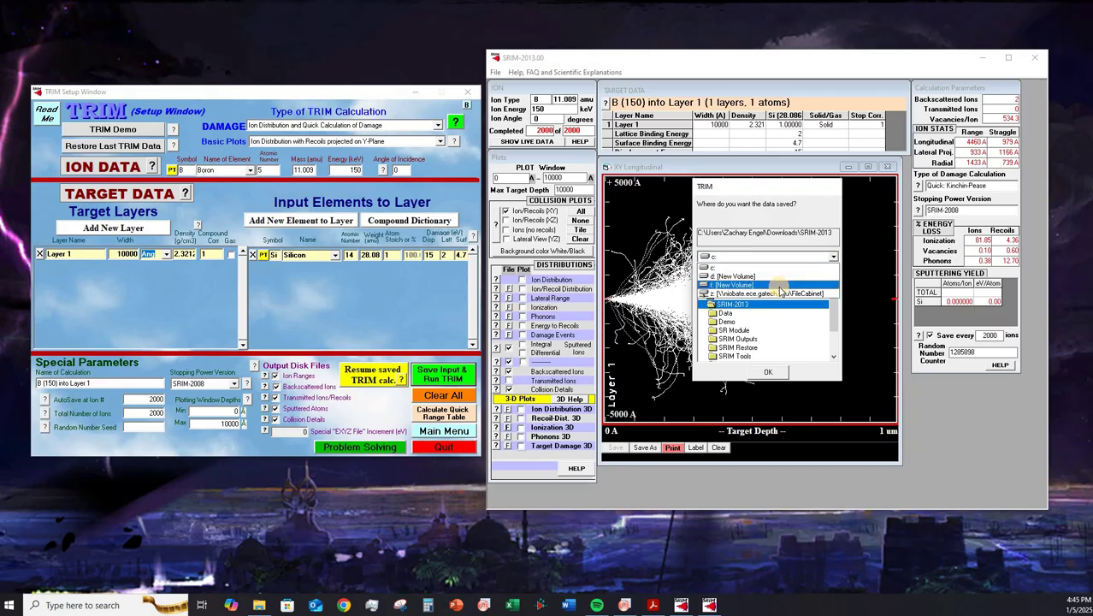
pyautogui.click(778, 286)
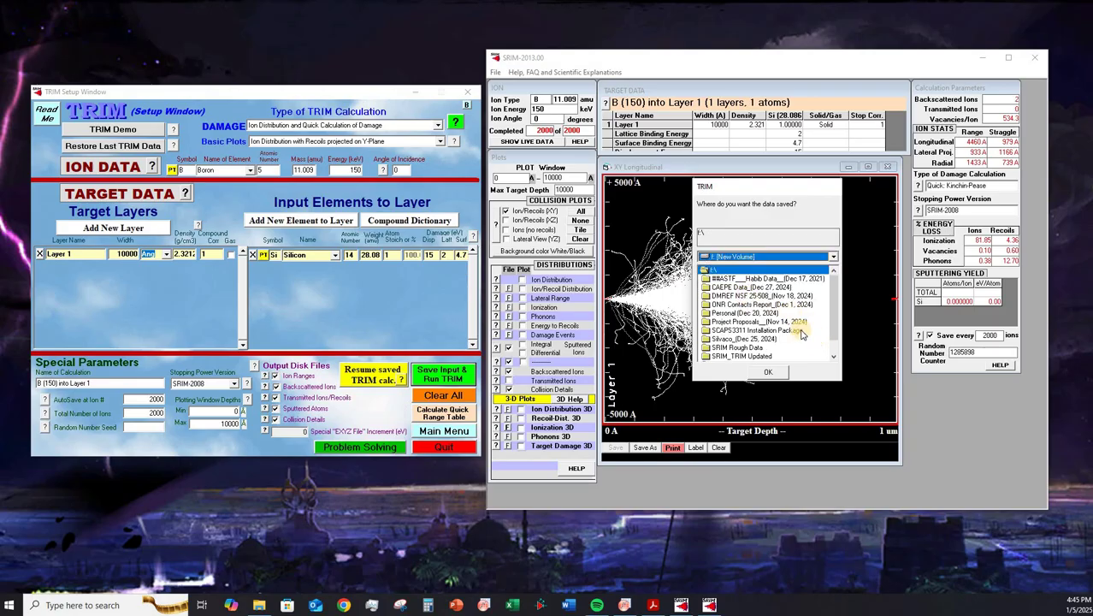
pyautogui.doubleClick(753, 347)
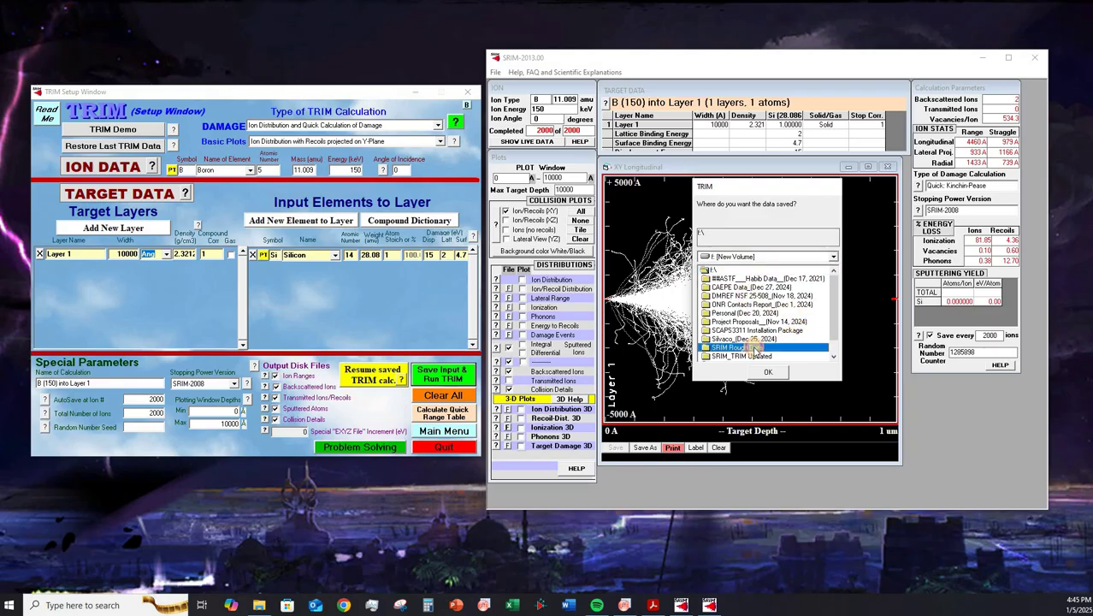
pyautogui.click(770, 373)
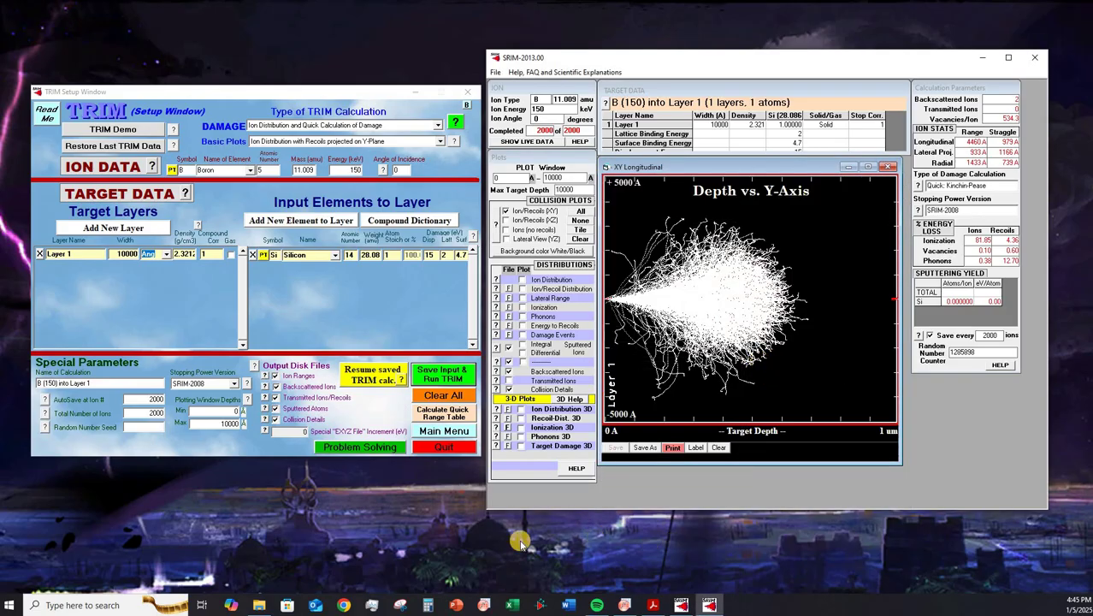
pyautogui.click(257, 603)
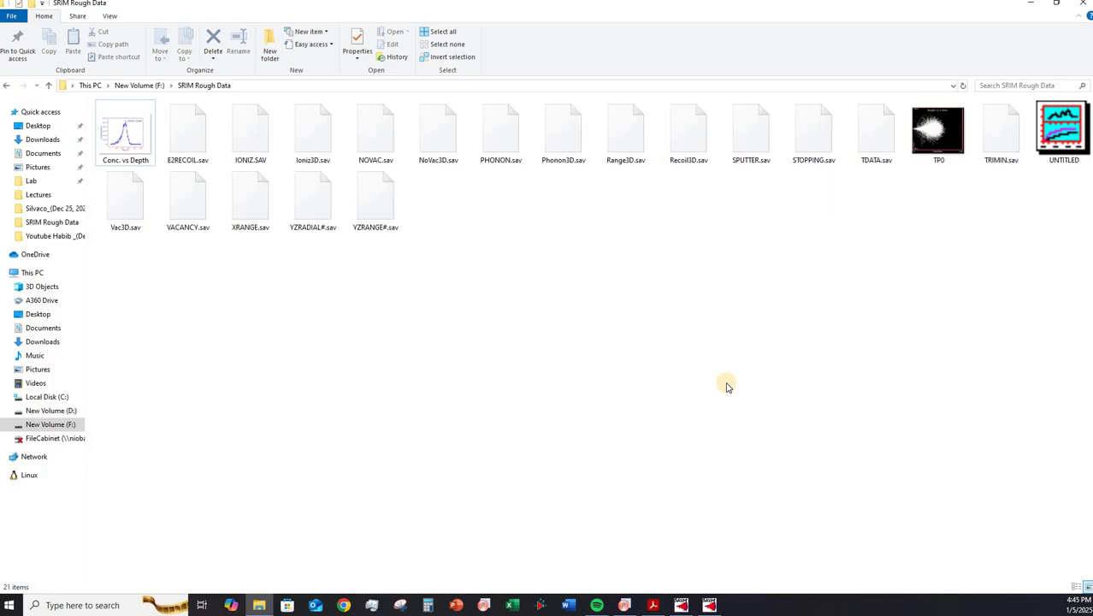
# Step: Show the Ion Distribution plot and save its ASCII data into SRIM Rough Data
pyautogui.click(682, 604)
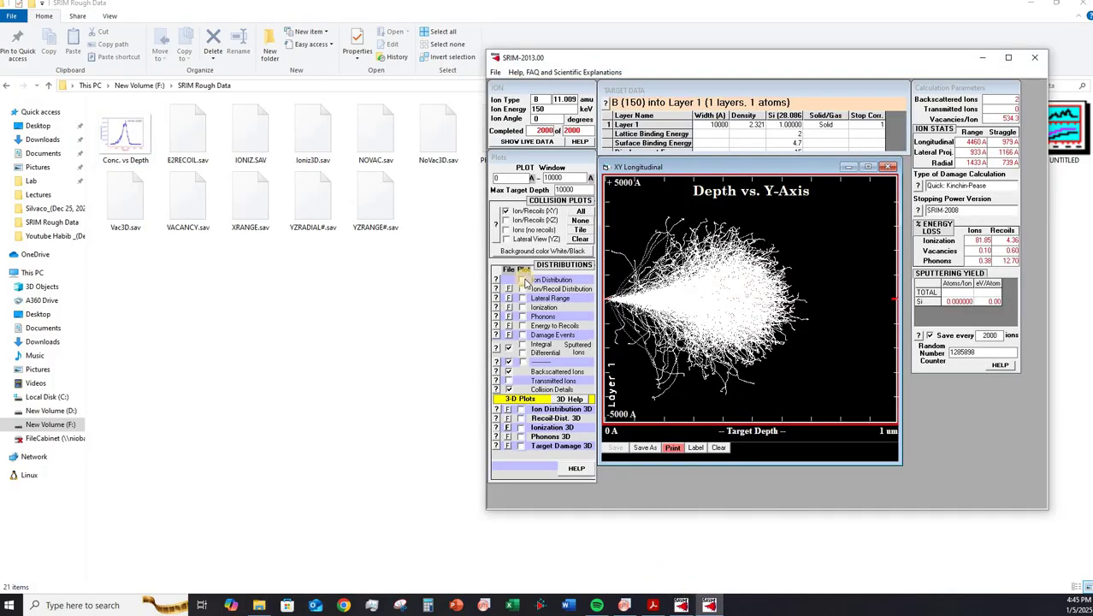
pyautogui.click(523, 279)
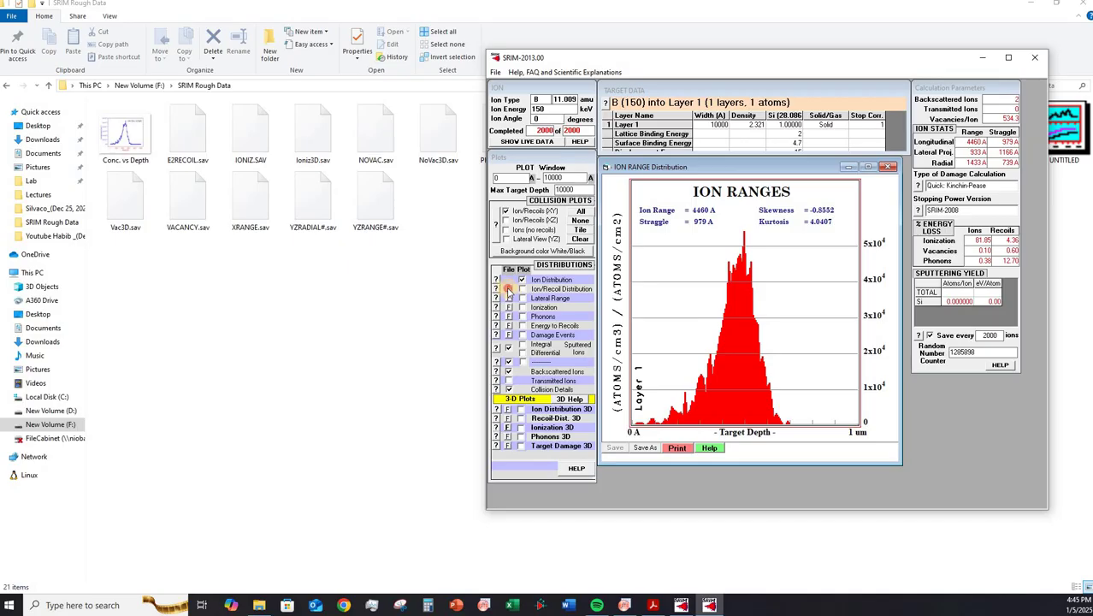
pyautogui.click(509, 290)
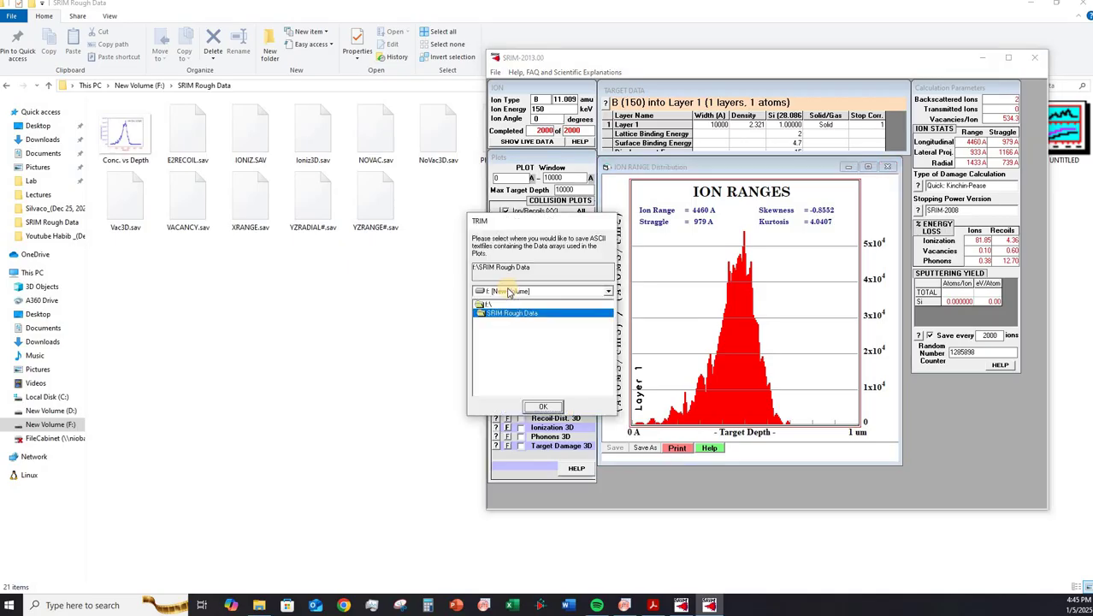
pyautogui.click(550, 407)
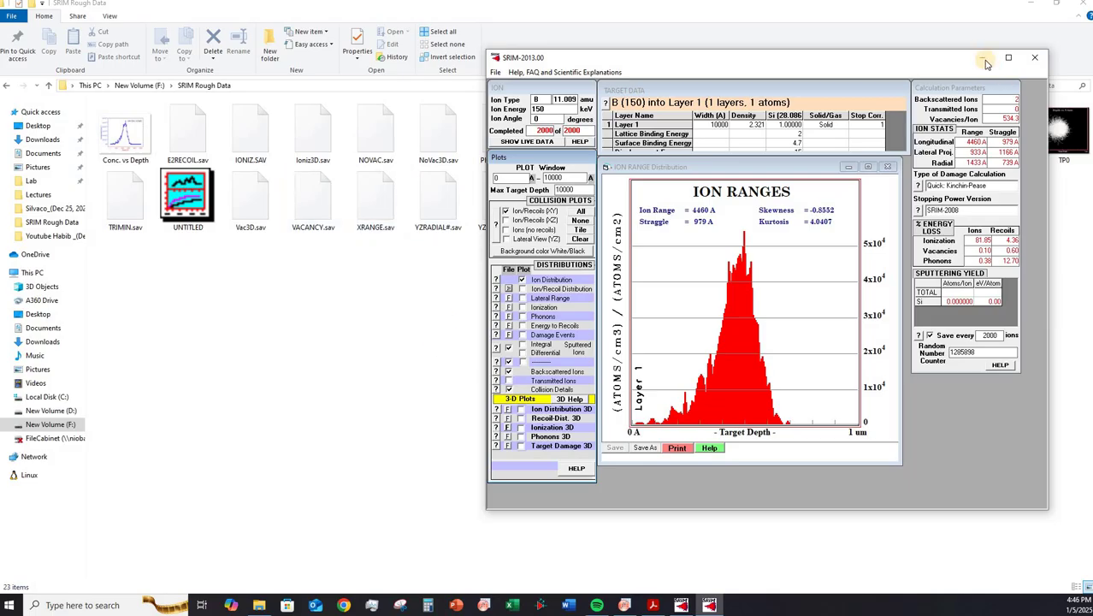
# Step: Minimize SRIM, refresh the SRIM Rough Data folder listing, and restore the TRIM setup window
pyautogui.click(984, 60)
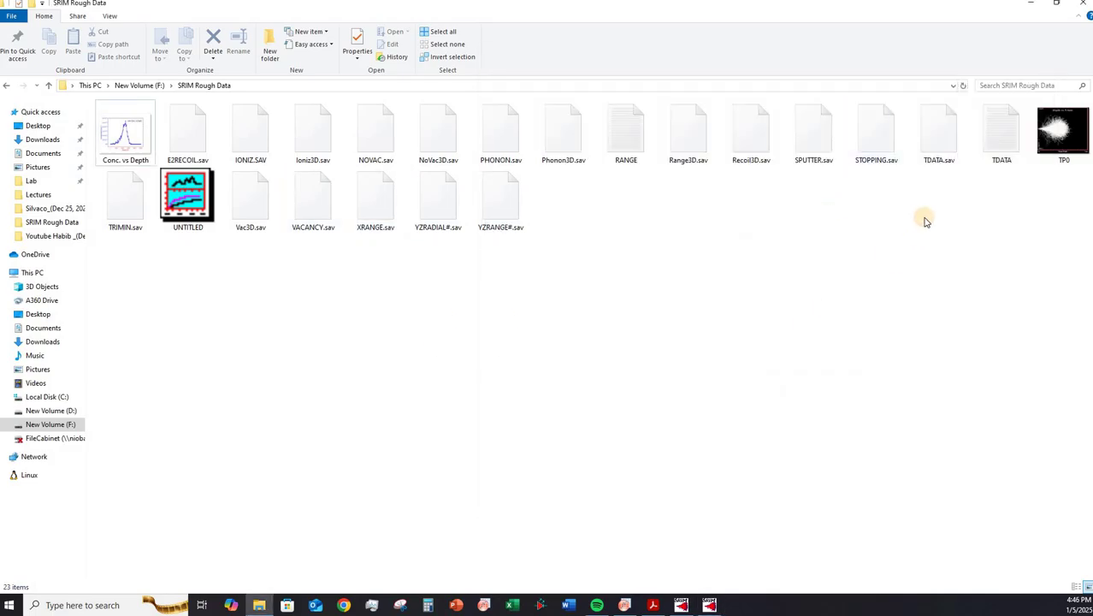
pyautogui.rightClick(659, 283)
pyautogui.click(689, 327)
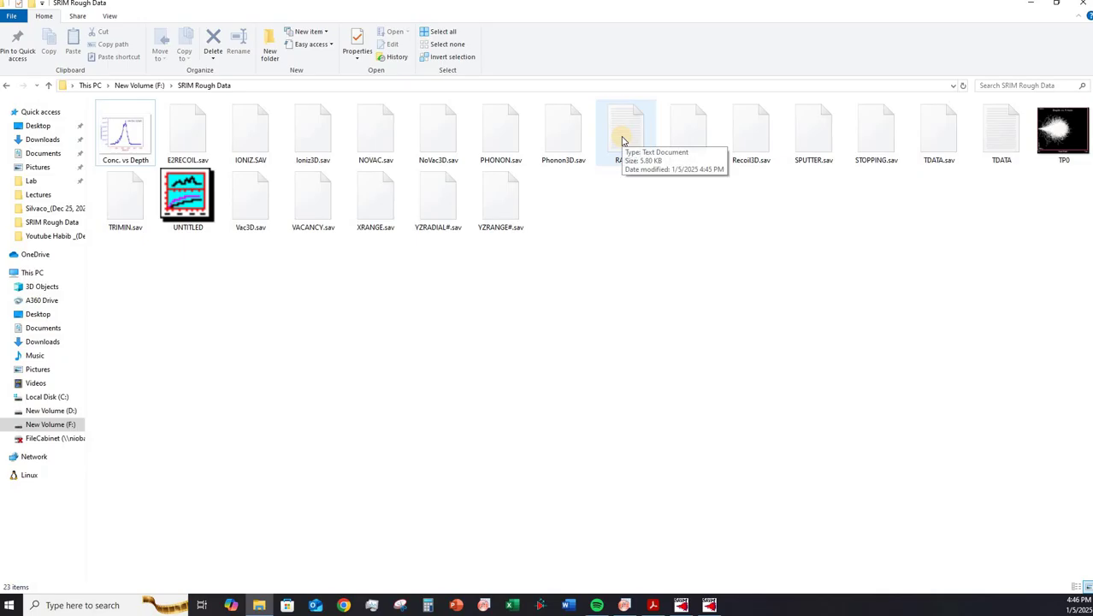
pyautogui.click(677, 605)
# Step: Restore the SRIM-2013 ion range results window from the taskbar
pyautogui.click(709, 605)
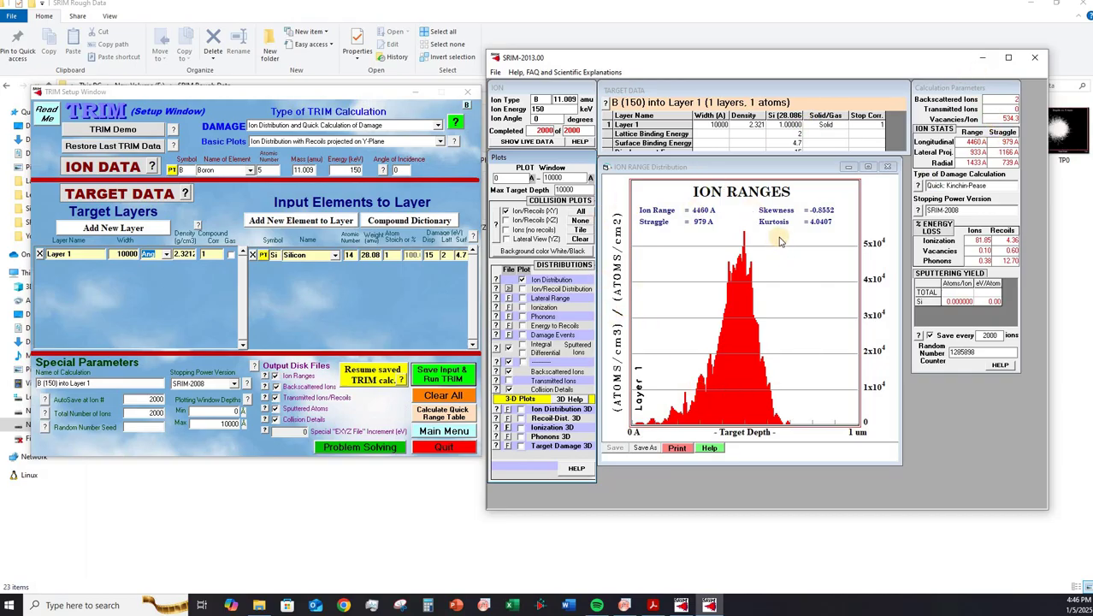
# Step: Open RANGE in Notepad and copy its depth vs boron table from 100010.E-03 to the end
pyautogui.click(982, 58)
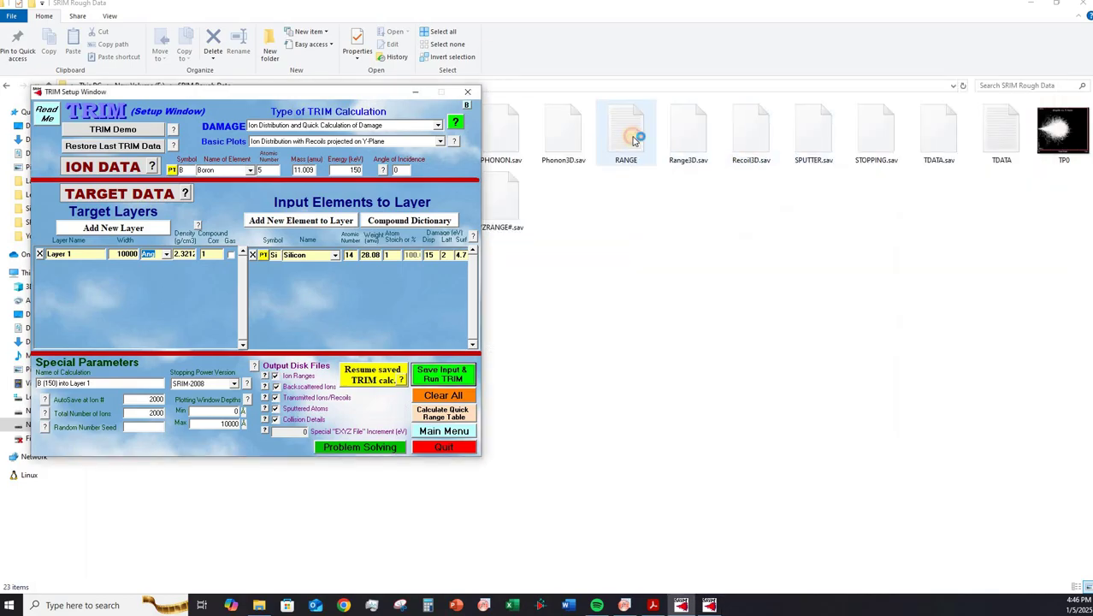
pyautogui.doubleClick(626, 136)
pyautogui.scroll(-10, 563, 344)
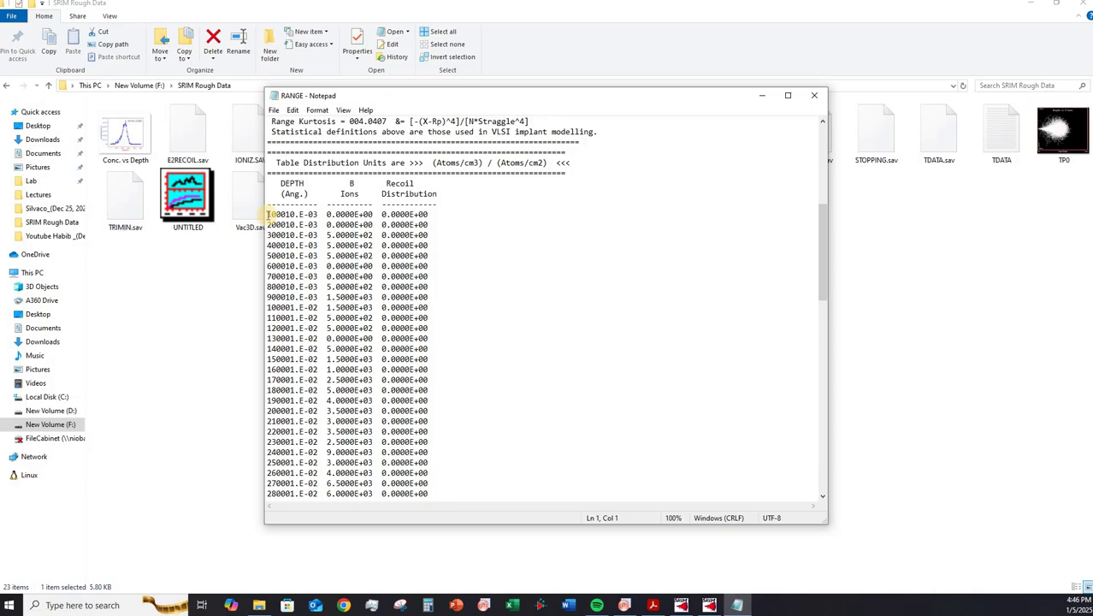
pyautogui.moveTo(268, 214); pyautogui.dragTo(442, 590)
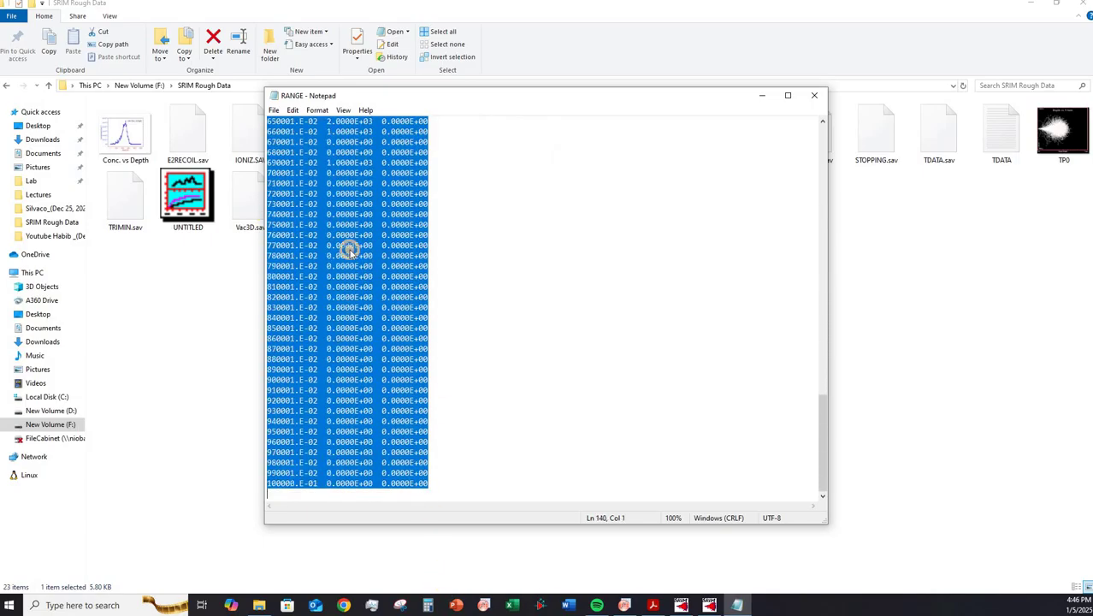
pyautogui.rightClick(350, 249)
pyautogui.click(394, 285)
pyautogui.click(625, 604)
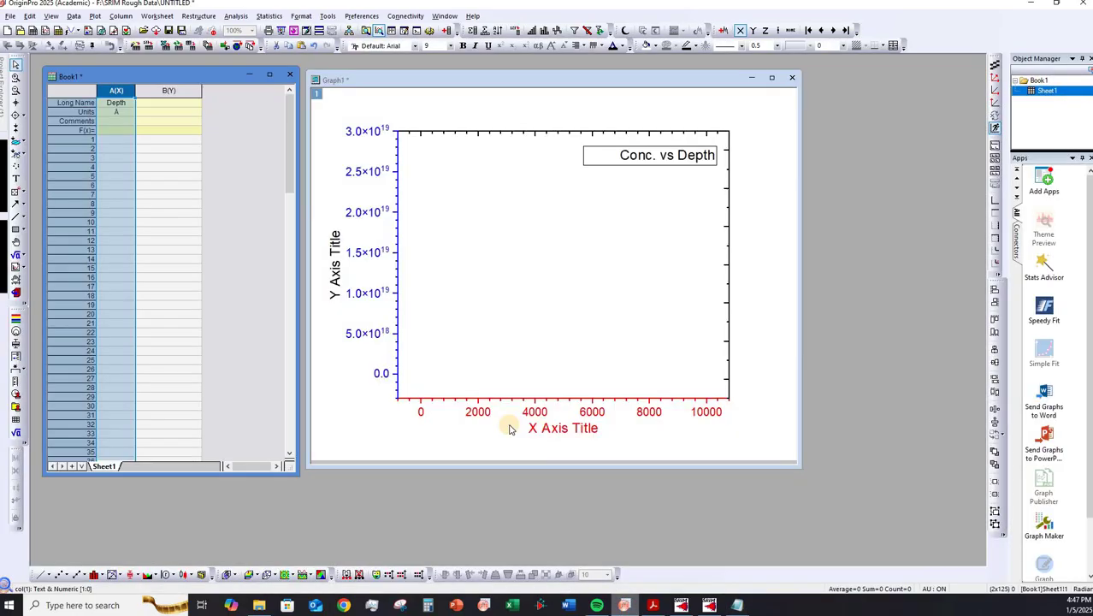
# Step: Add a third column C(Y) at the end of Book1 and widen it
pyautogui.click(175, 88)
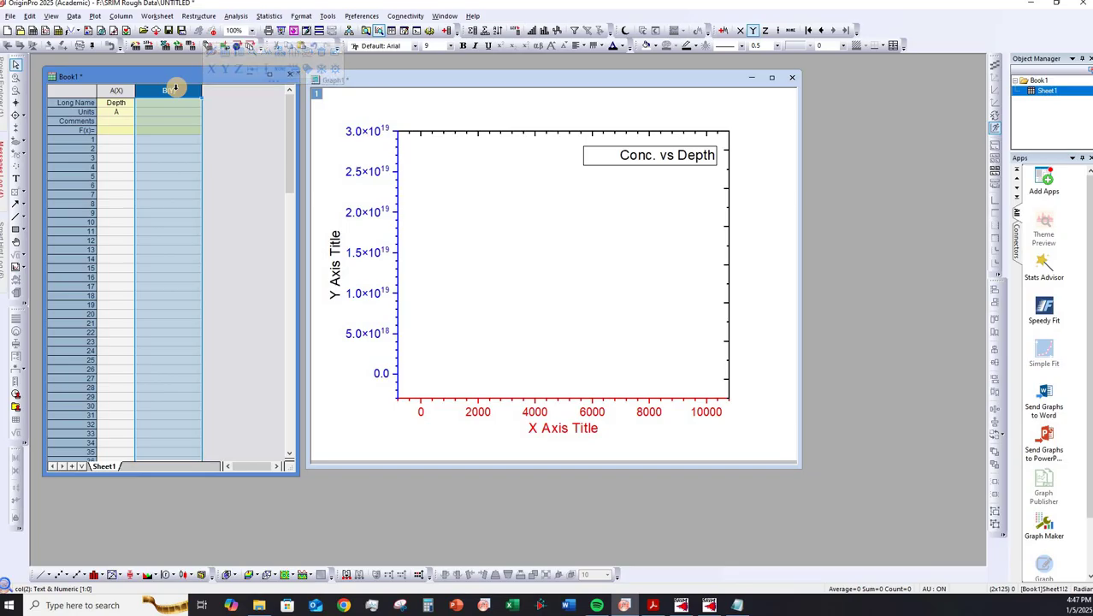
pyautogui.hotkey('ctrl', 'd')
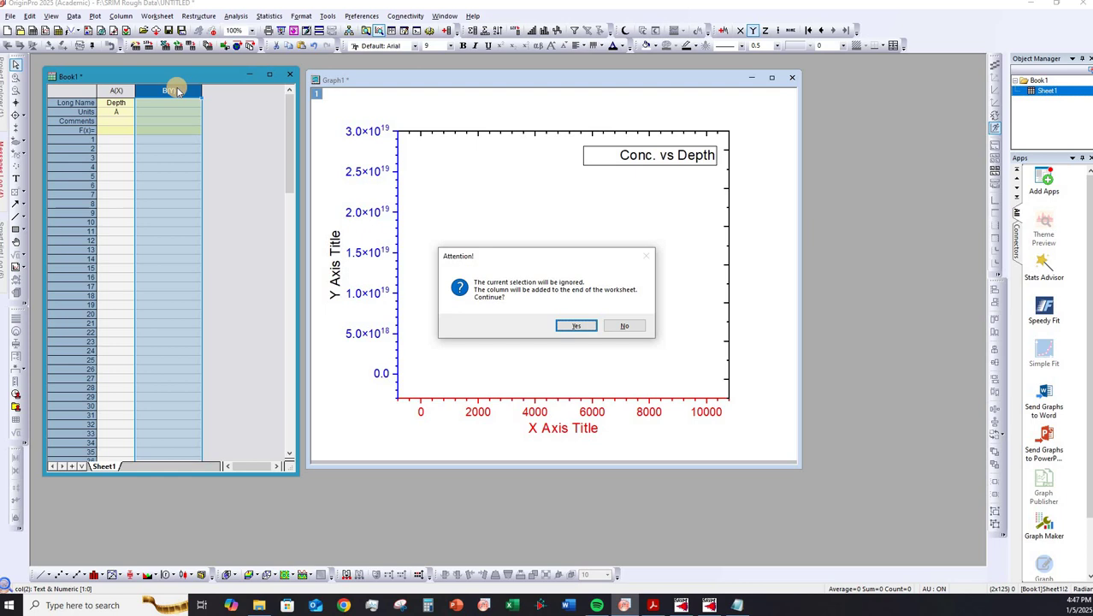
pyautogui.click(574, 327)
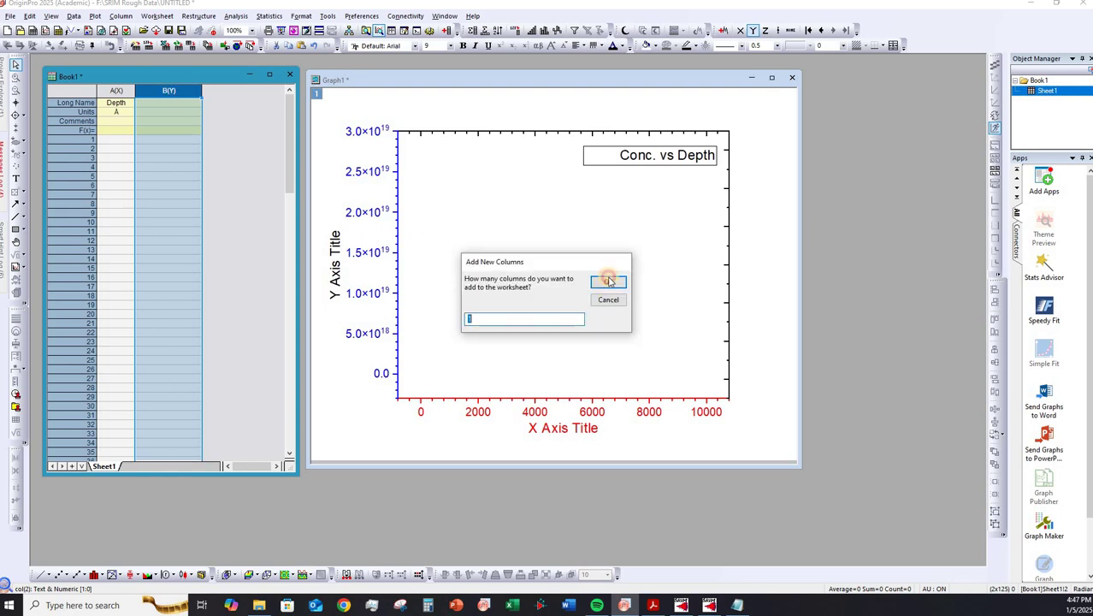
pyautogui.click(606, 281)
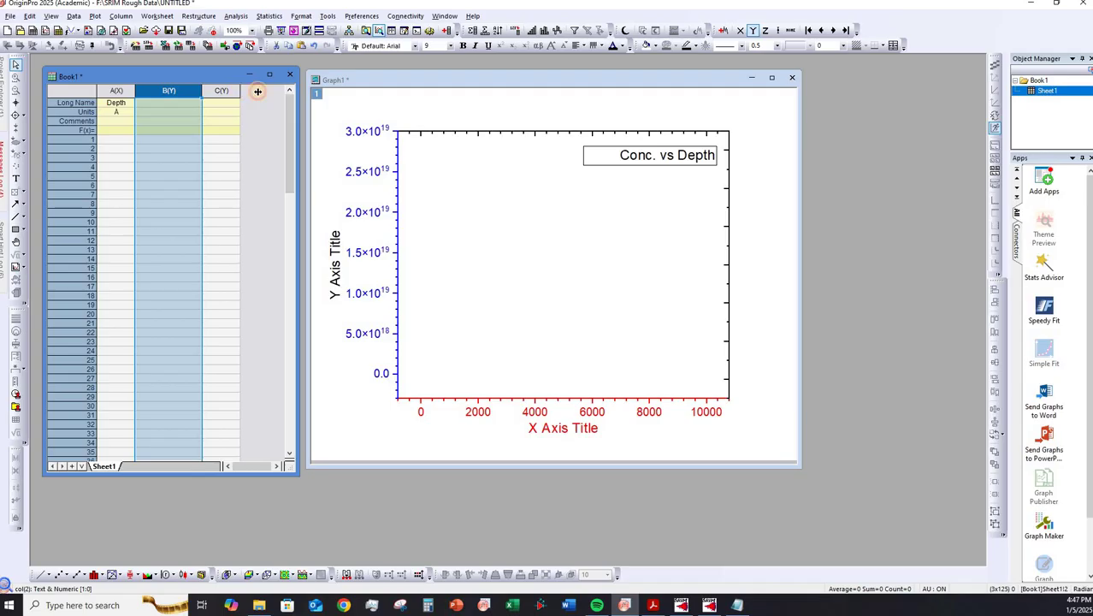
pyautogui.moveTo(241, 91); pyautogui.dragTo(269, 92)
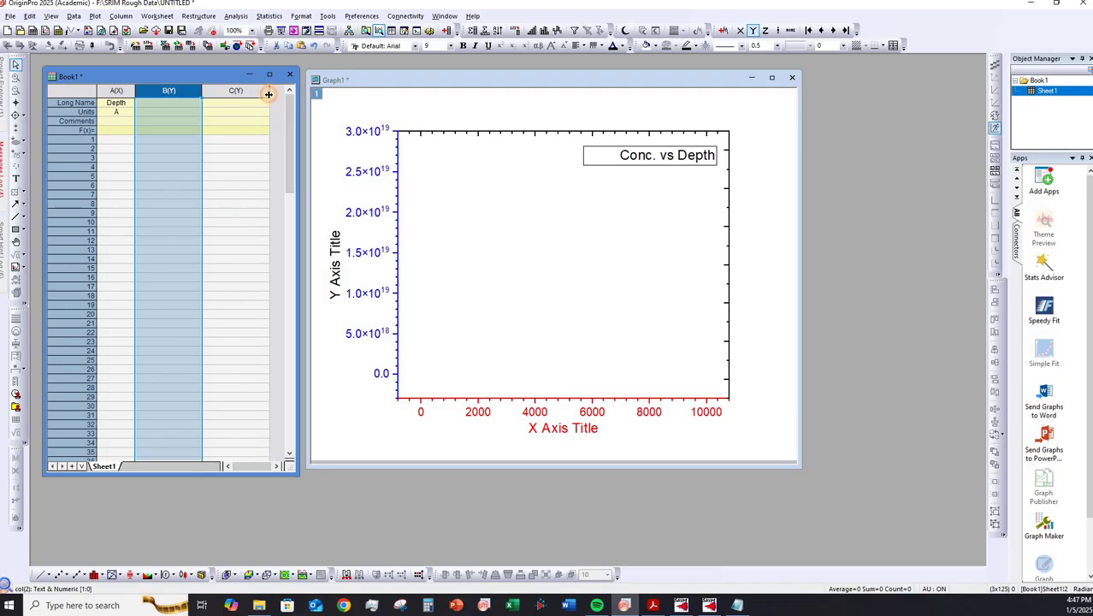
# Step: Label column C 'Concentration' with units cm⁻³, making the -3 a superscript
pyautogui.click(245, 105)
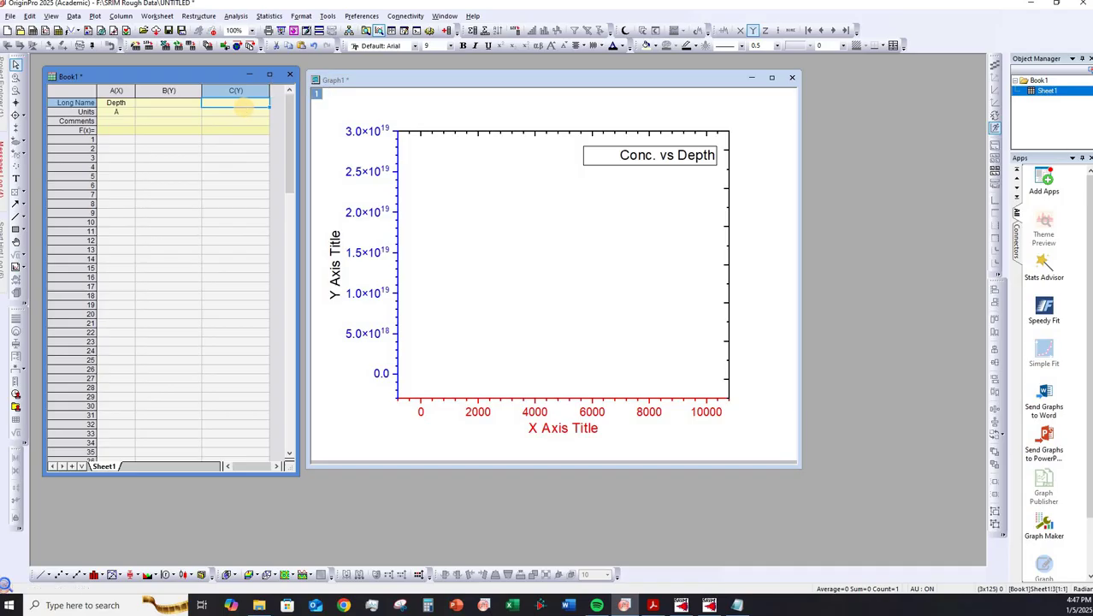
pyautogui.write('Concentrat')
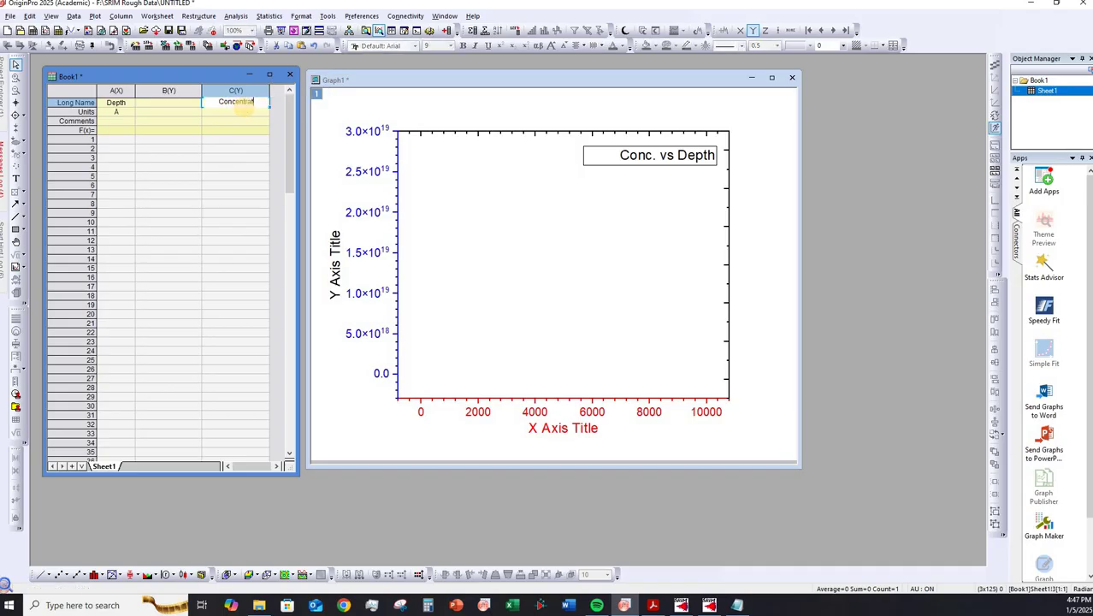
pyautogui.write('ion')
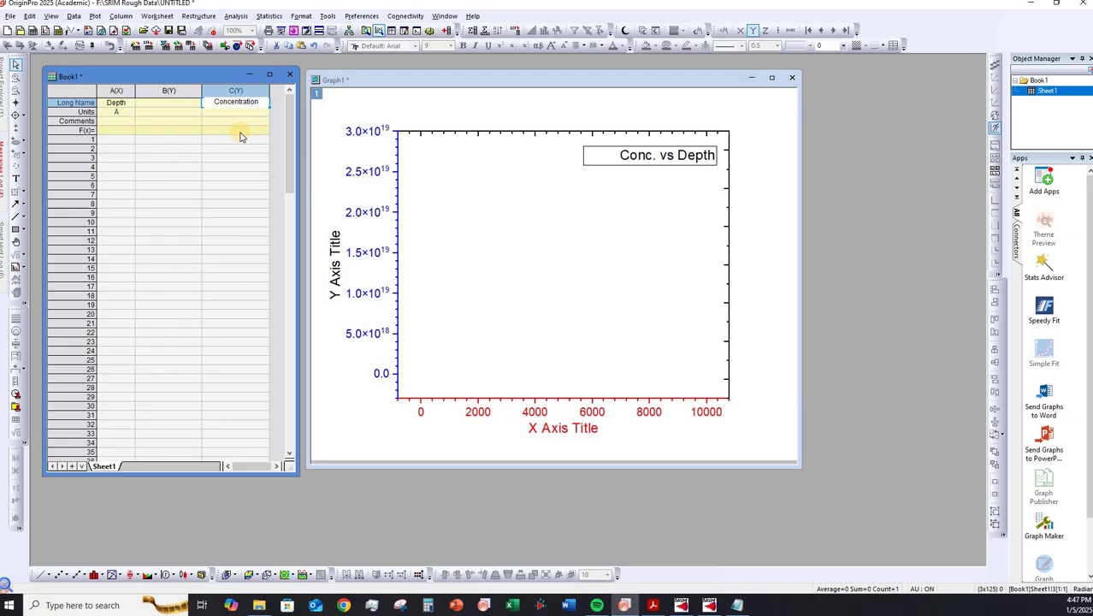
pyautogui.press('Return')
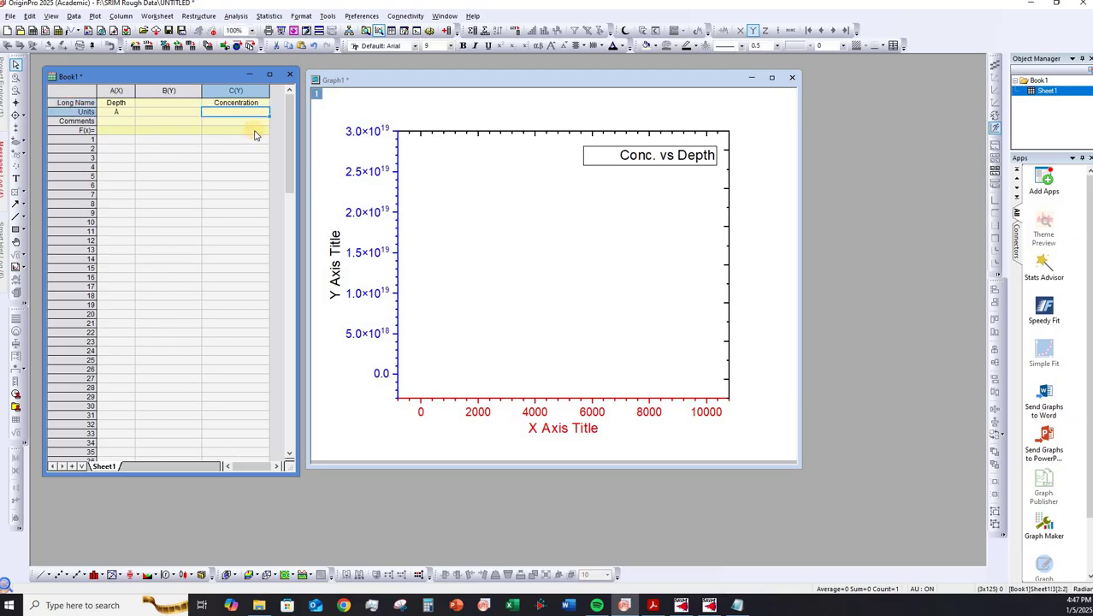
pyautogui.write('cm-3')
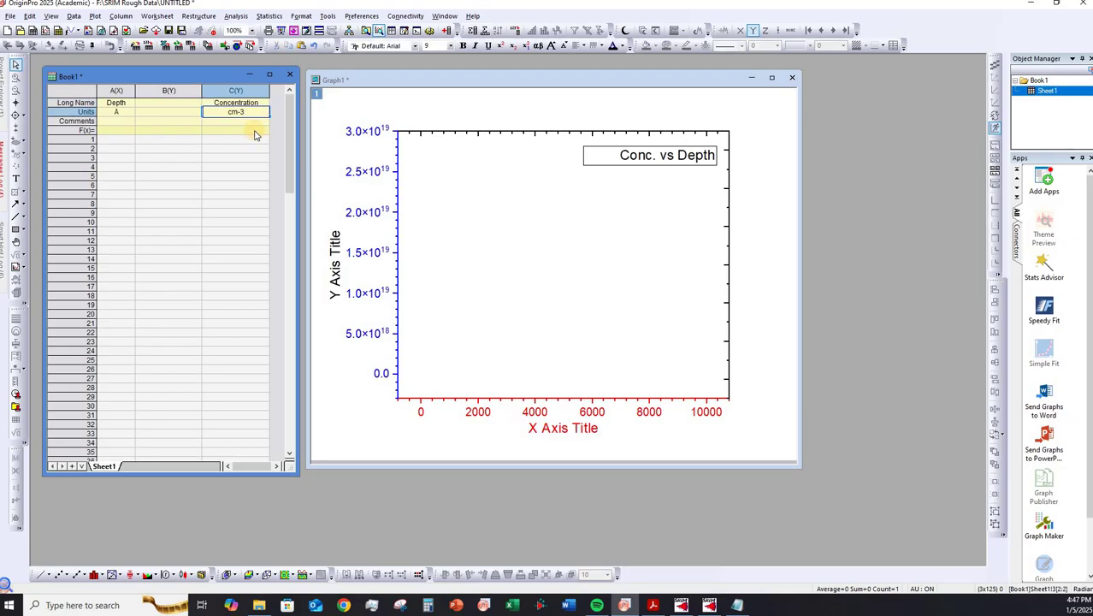
pyautogui.press('Return')
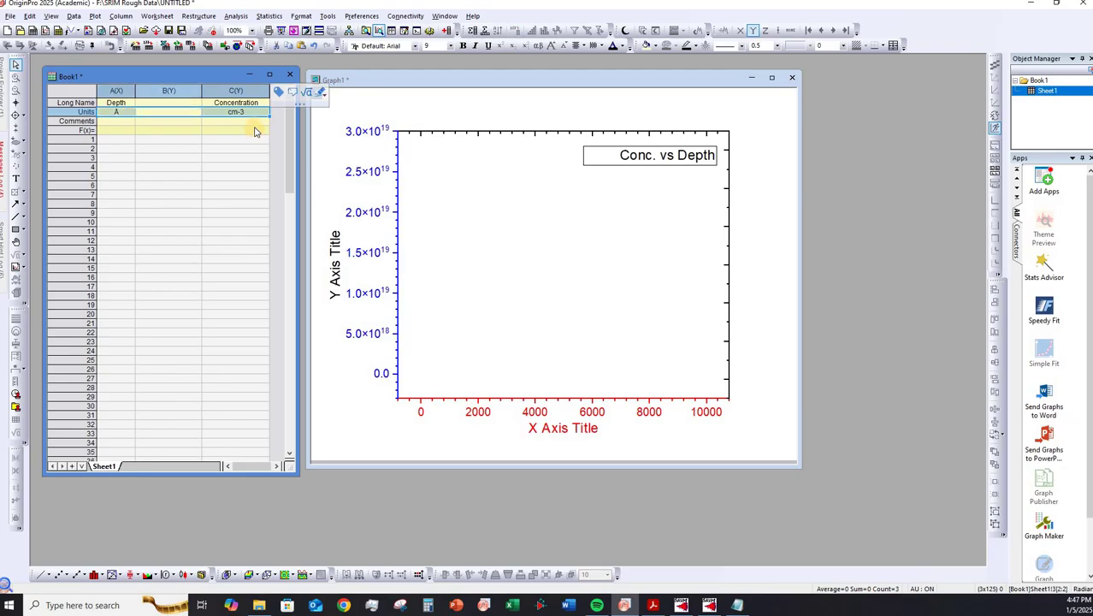
pyautogui.click(238, 113)
pyautogui.doubleClick(246, 114)
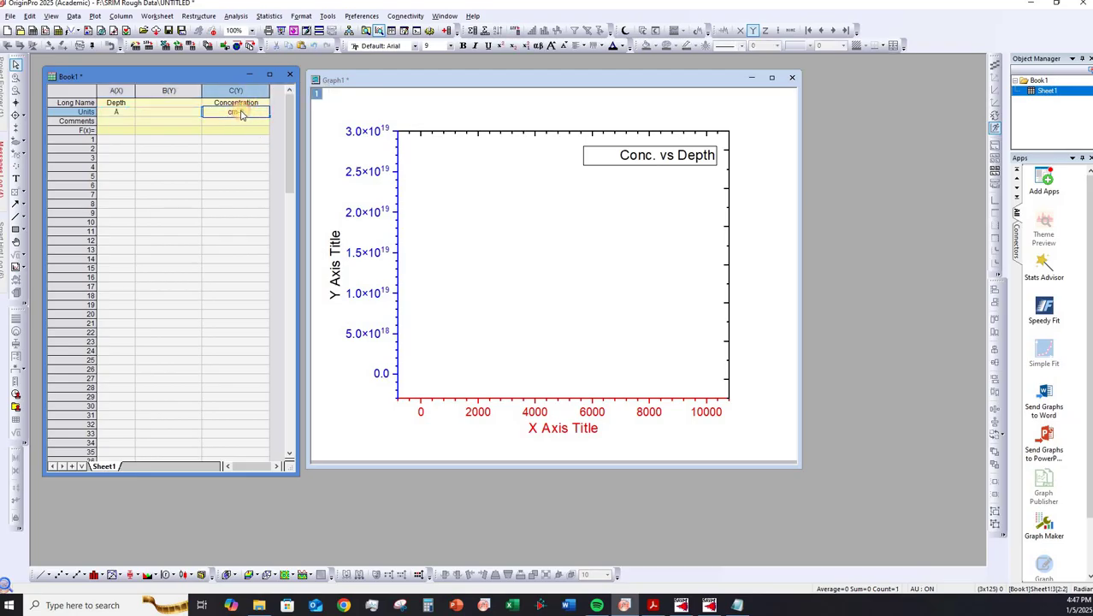
pyautogui.moveTo(247, 112); pyautogui.dragTo(238, 113)
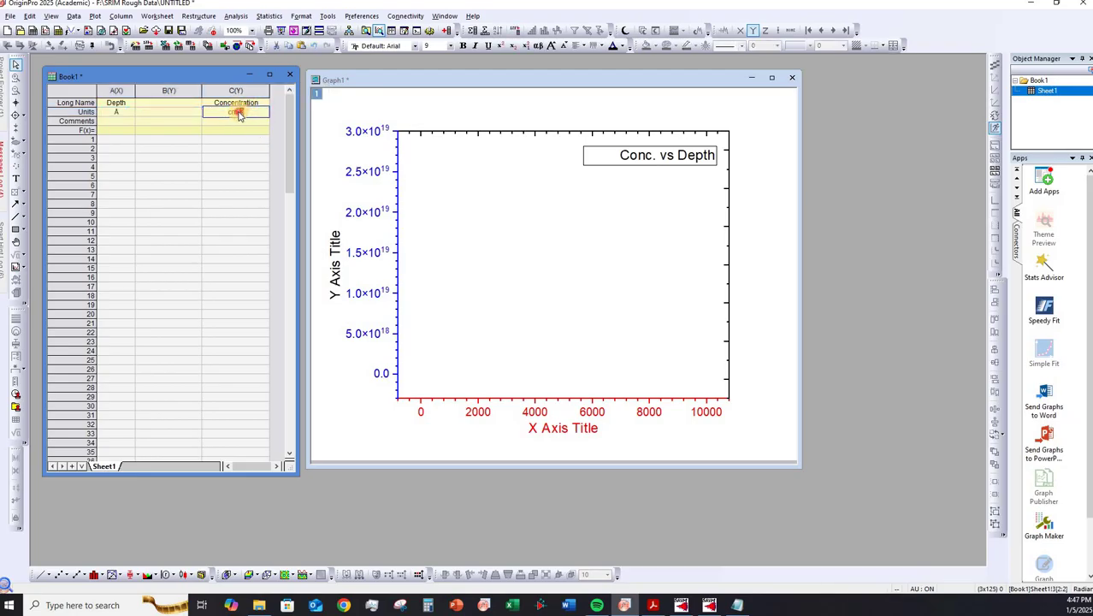
pyautogui.click(500, 46)
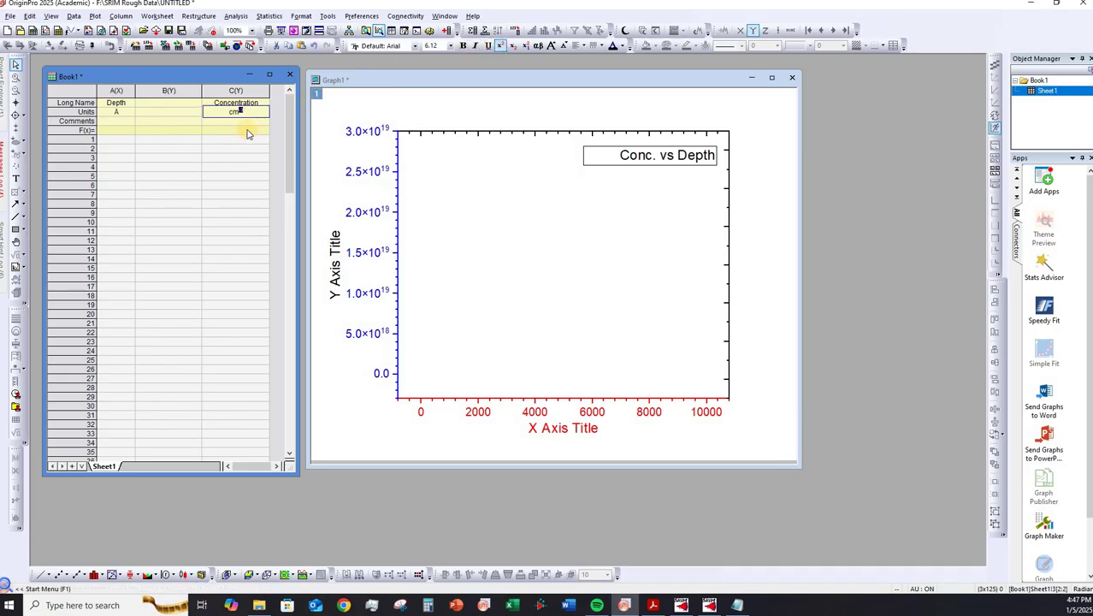
pyautogui.click(121, 142)
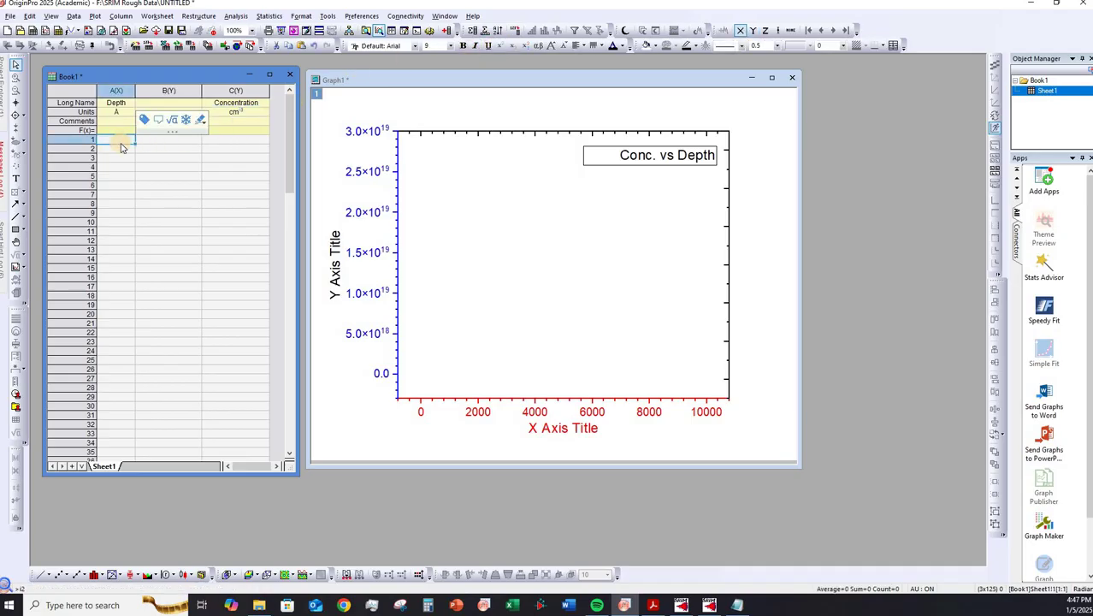
# Step: Paste the RANGE table into Book1 starting at cell A1 and clear the zeros from column C
pyautogui.rightClick(122, 145)
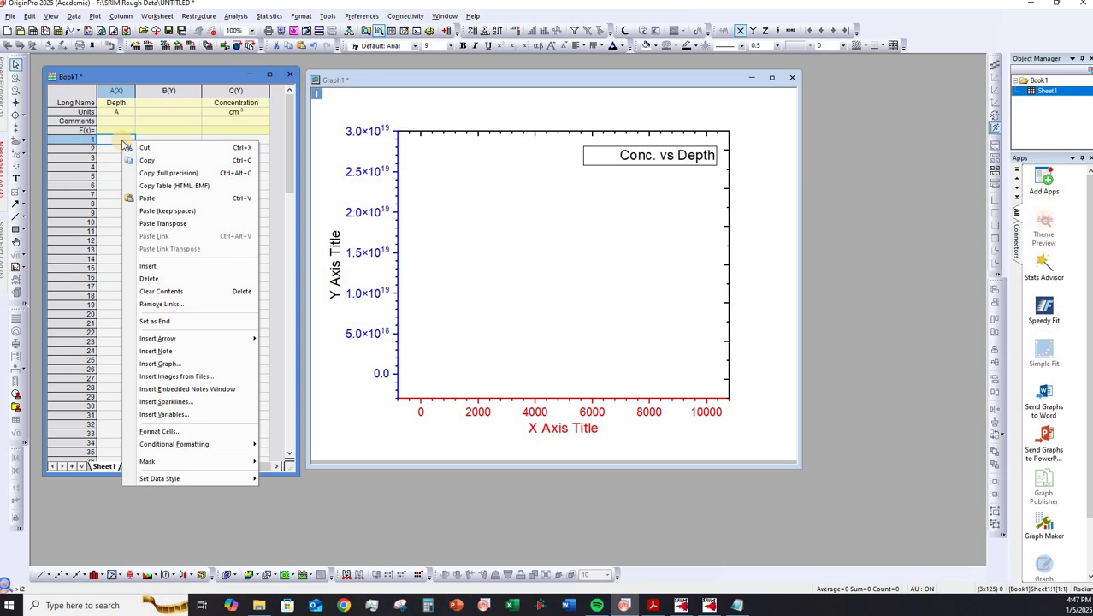
pyautogui.click(217, 201)
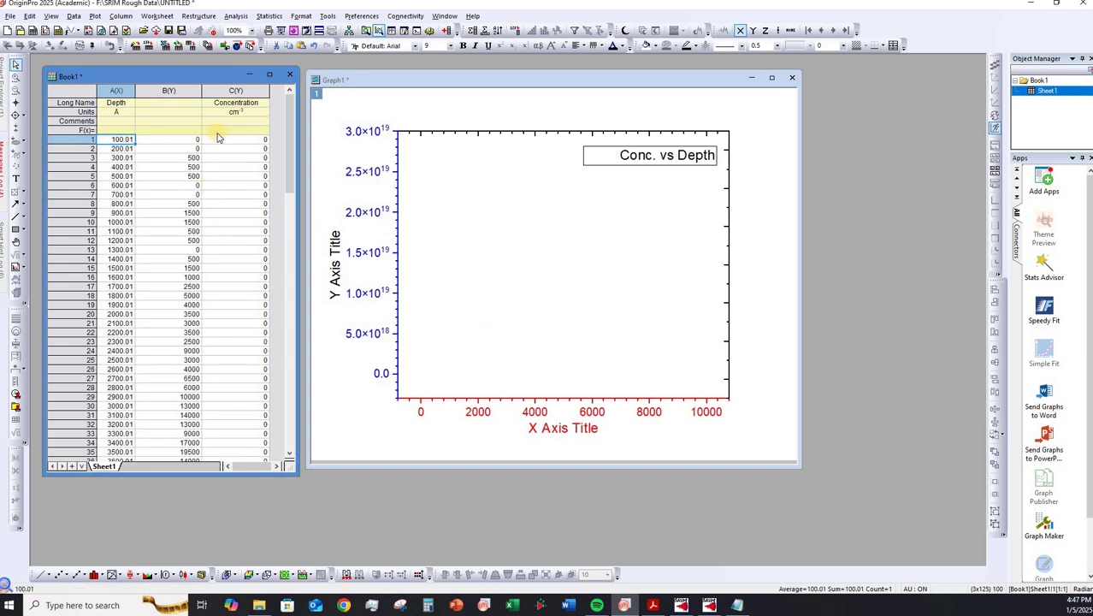
pyautogui.click(236, 90)
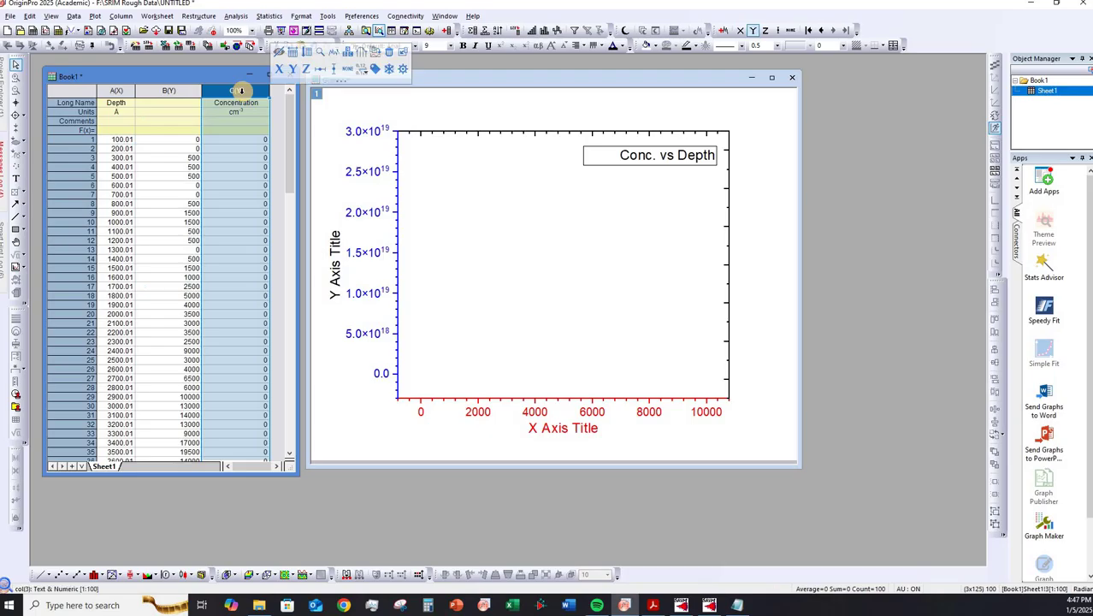
pyautogui.press('Delete')
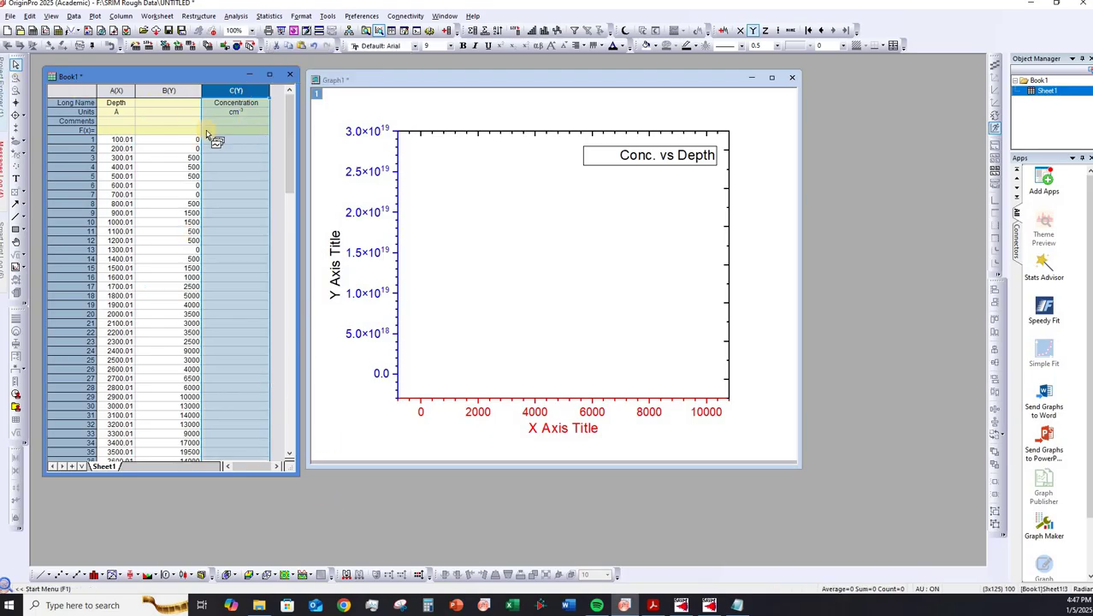
pyautogui.click(181, 88)
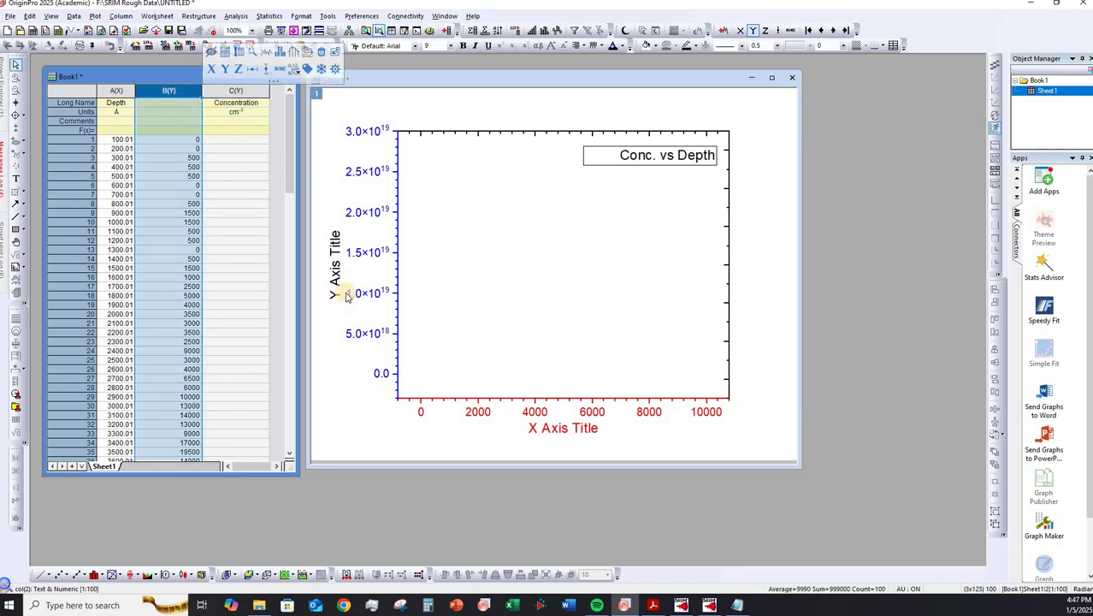
pyautogui.click(709, 604)
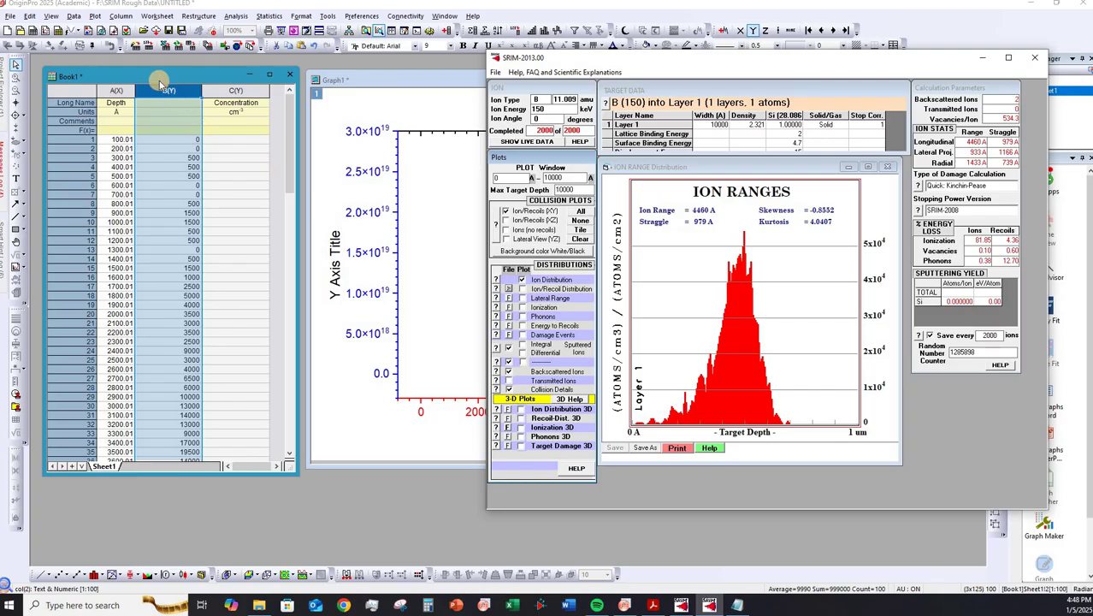
pyautogui.click(159, 87)
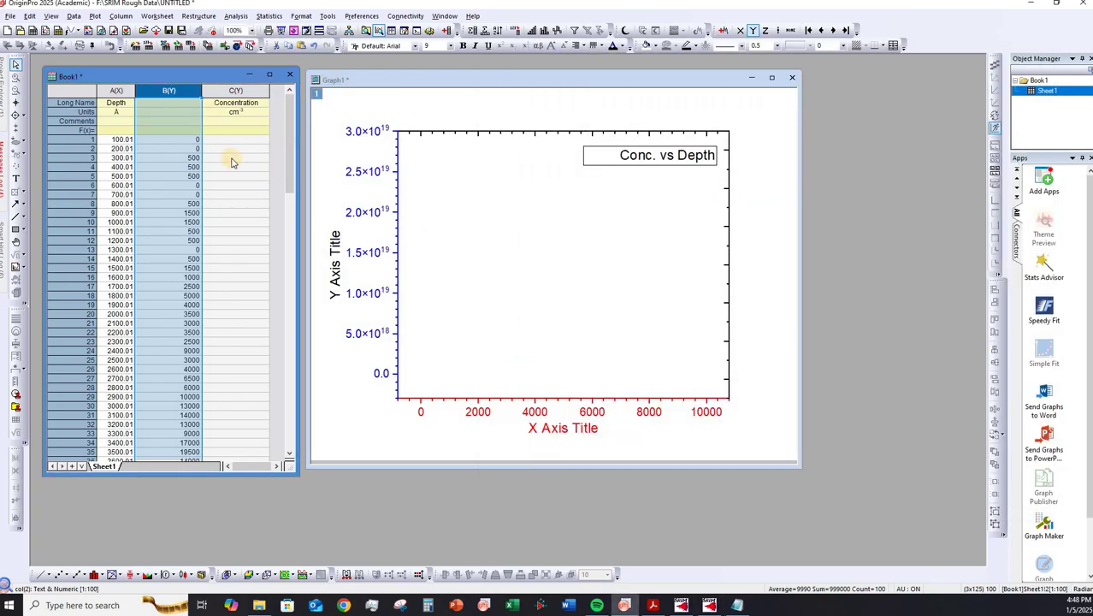
pyautogui.click(709, 605)
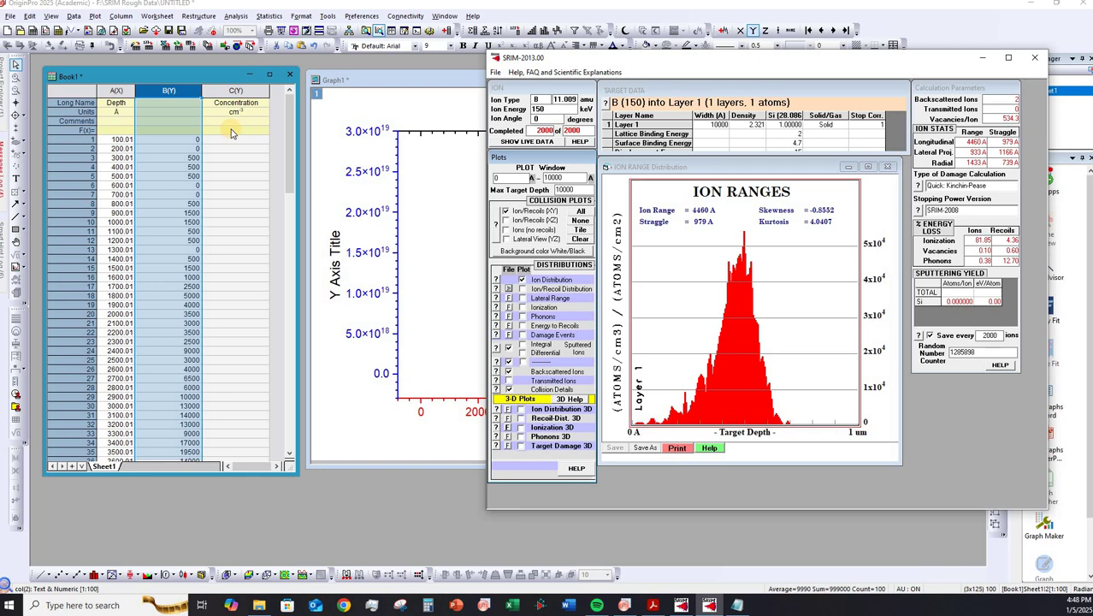
pyautogui.click(231, 133)
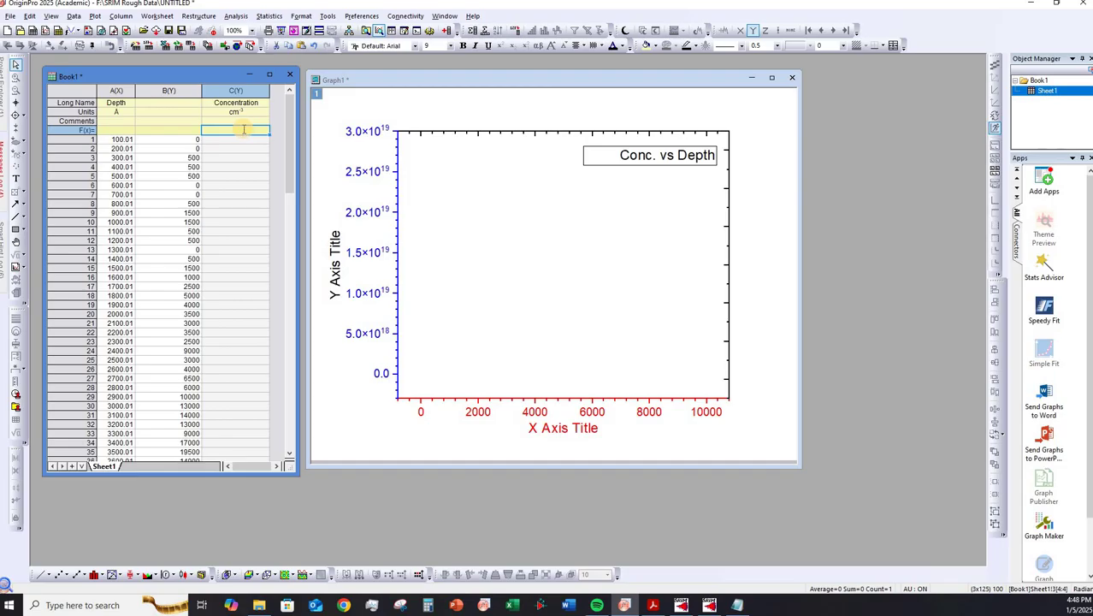
# Step: Fill column C with the formula B*5e14 and select the Concentration column
pyautogui.write('B*5e14')
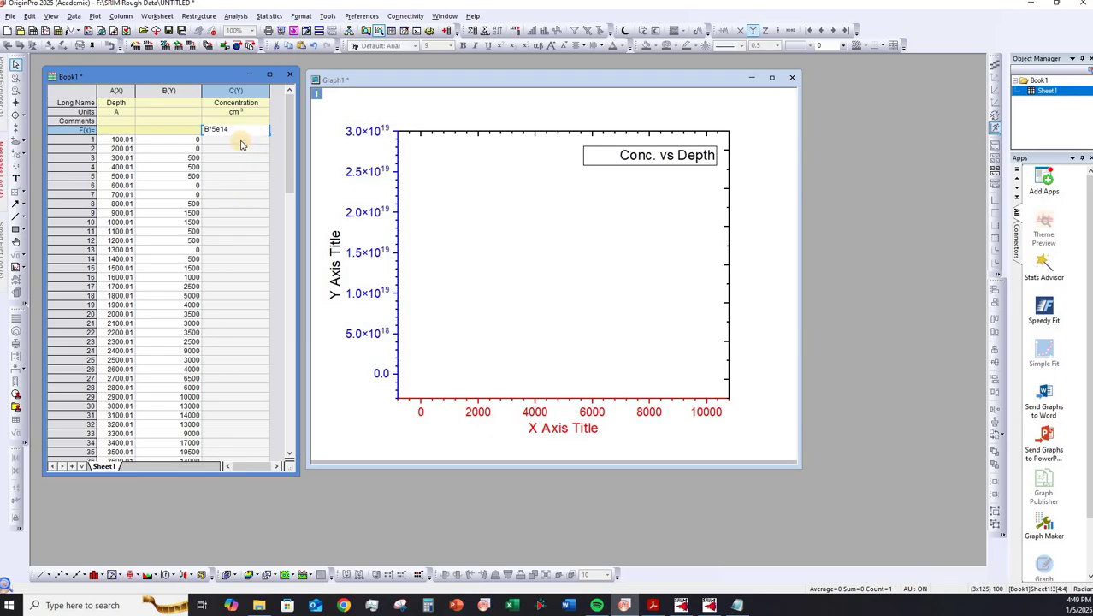
pyautogui.press('Return')
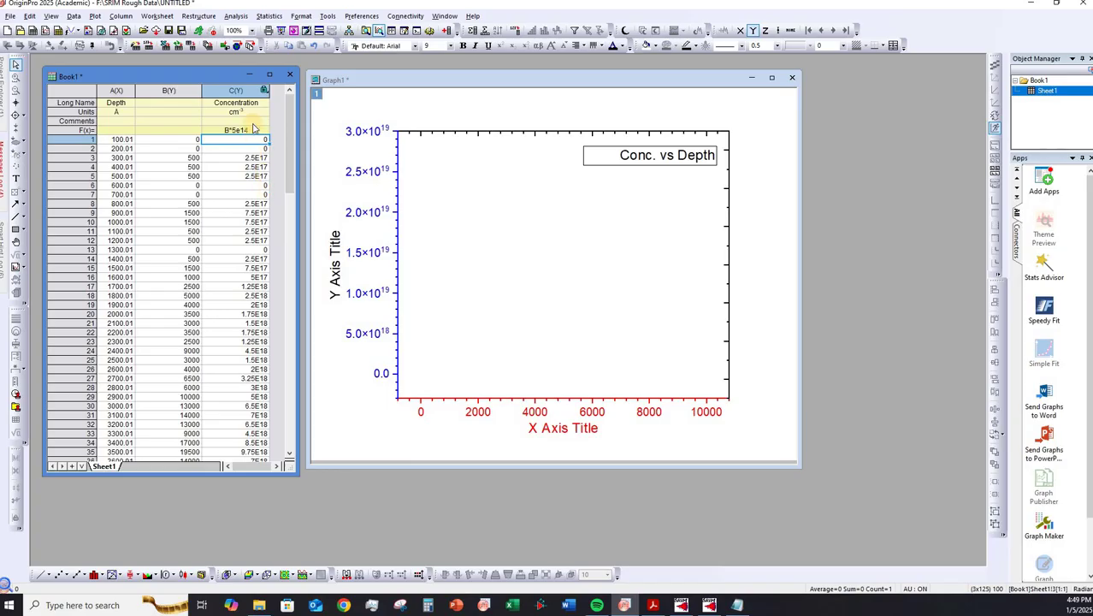
pyautogui.click(244, 91)
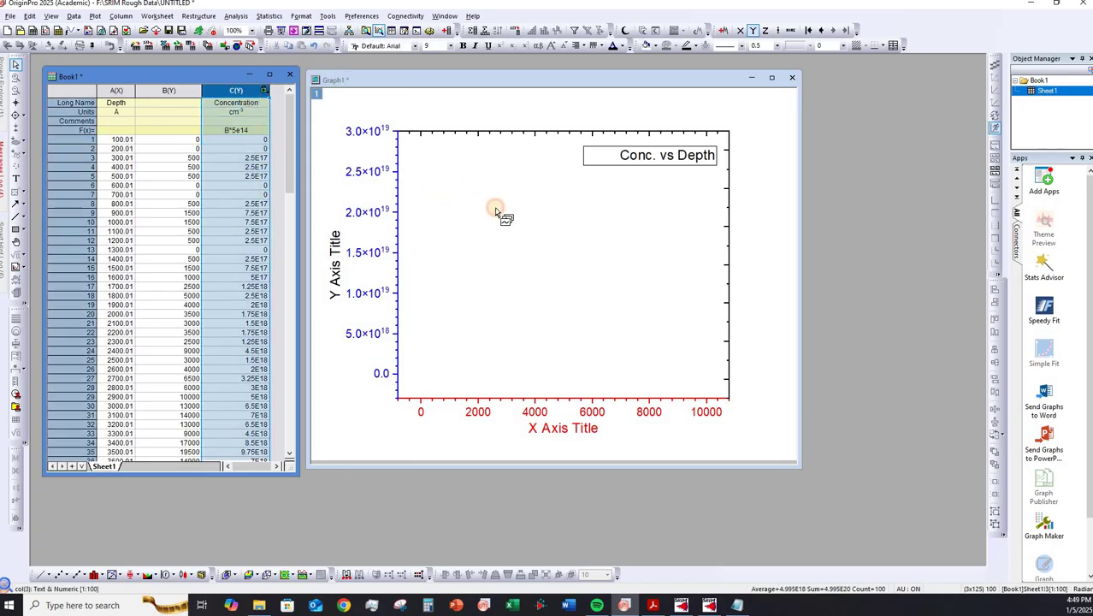
pyautogui.moveTo(531, 229); pyautogui.dragTo(533, 230)
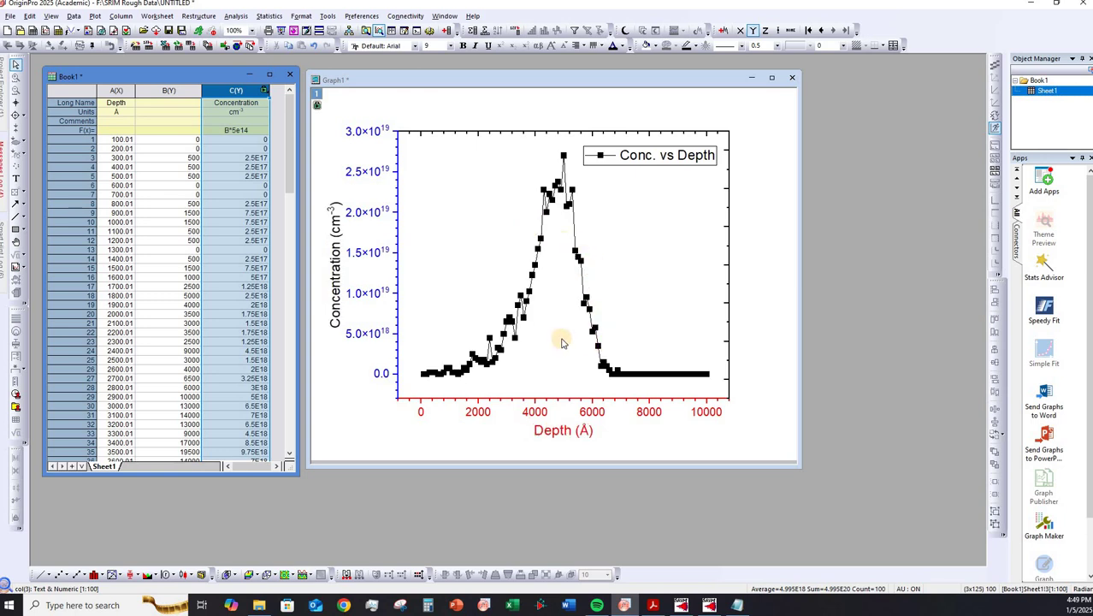
pyautogui.click(334, 285)
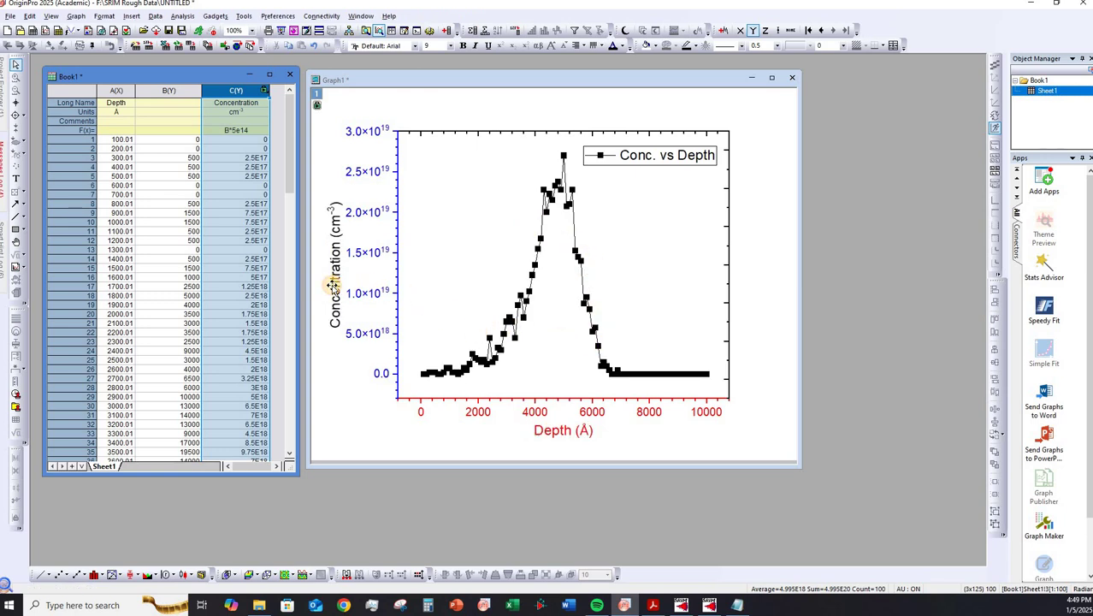
pyautogui.click(623, 48)
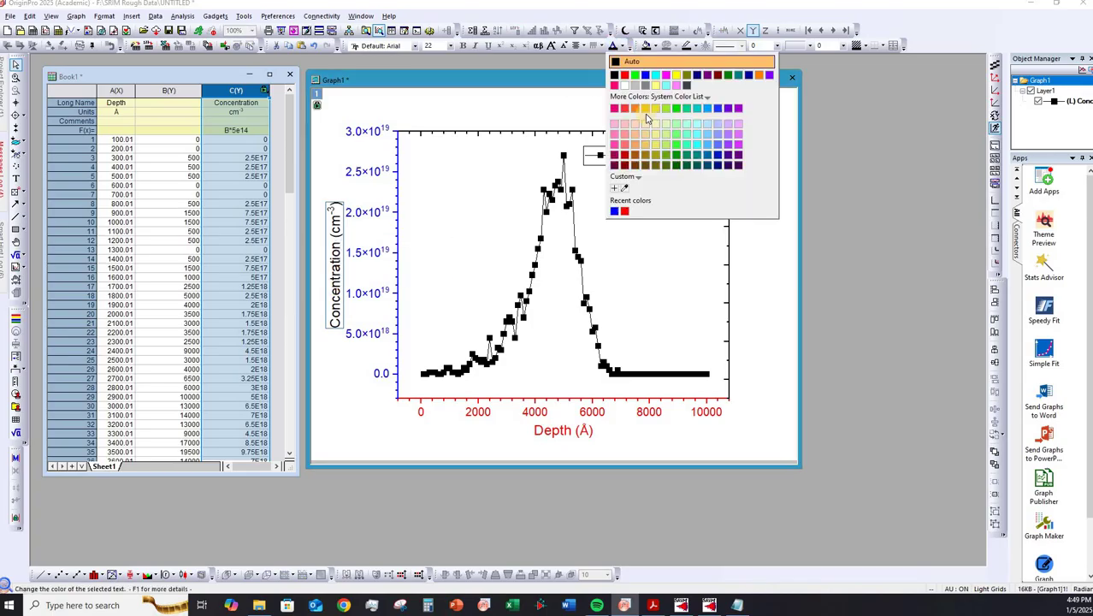
pyautogui.click(624, 249)
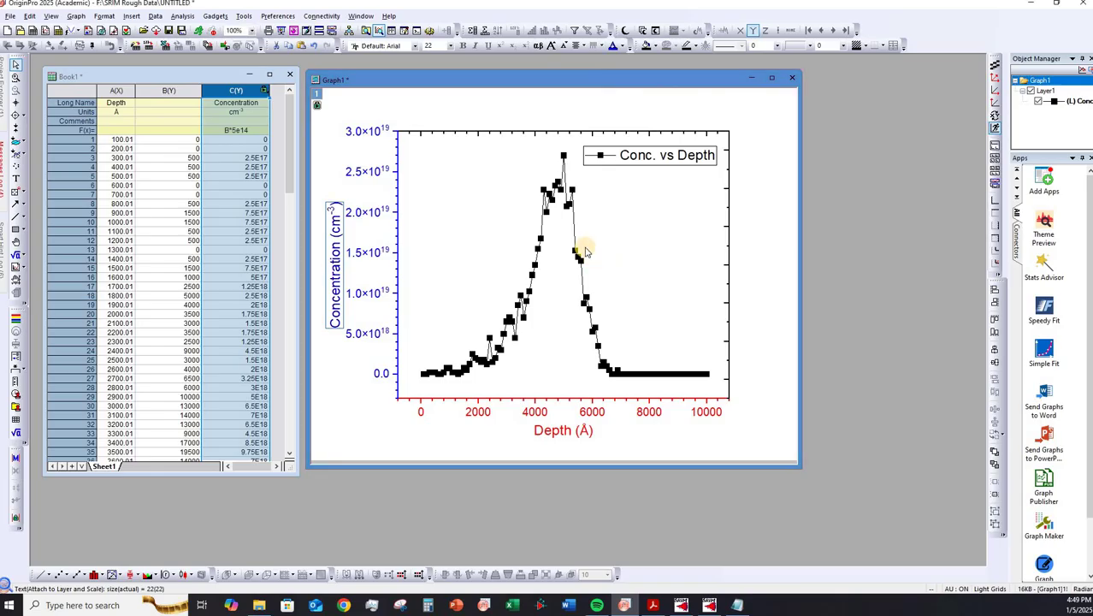
pyautogui.click(576, 250)
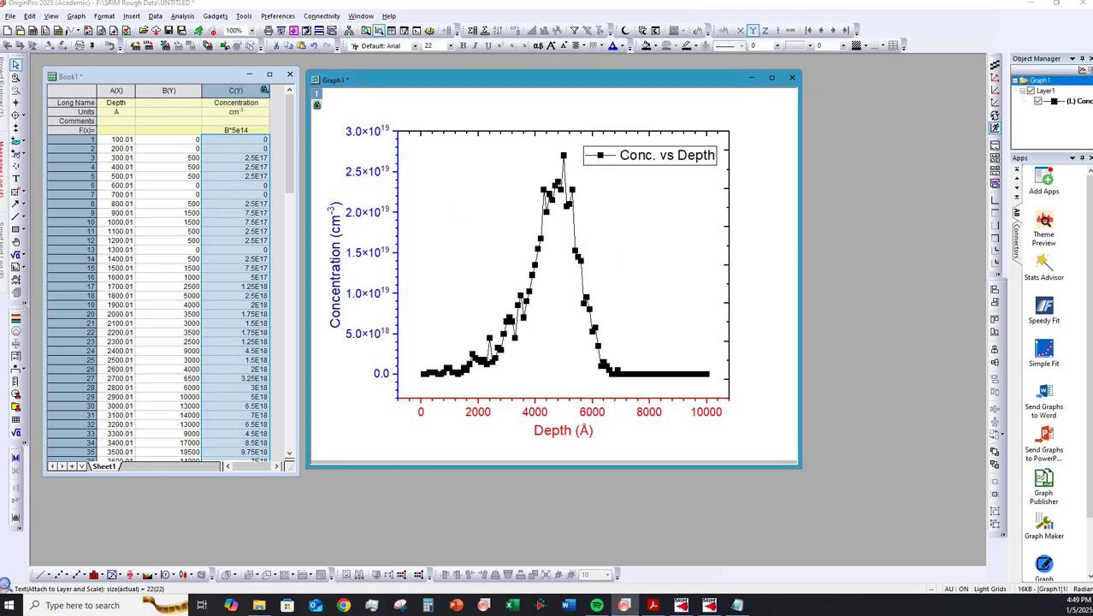
# Step: Give the concentration curve sphere symbols with blue edges
pyautogui.doubleClick(534, 167)
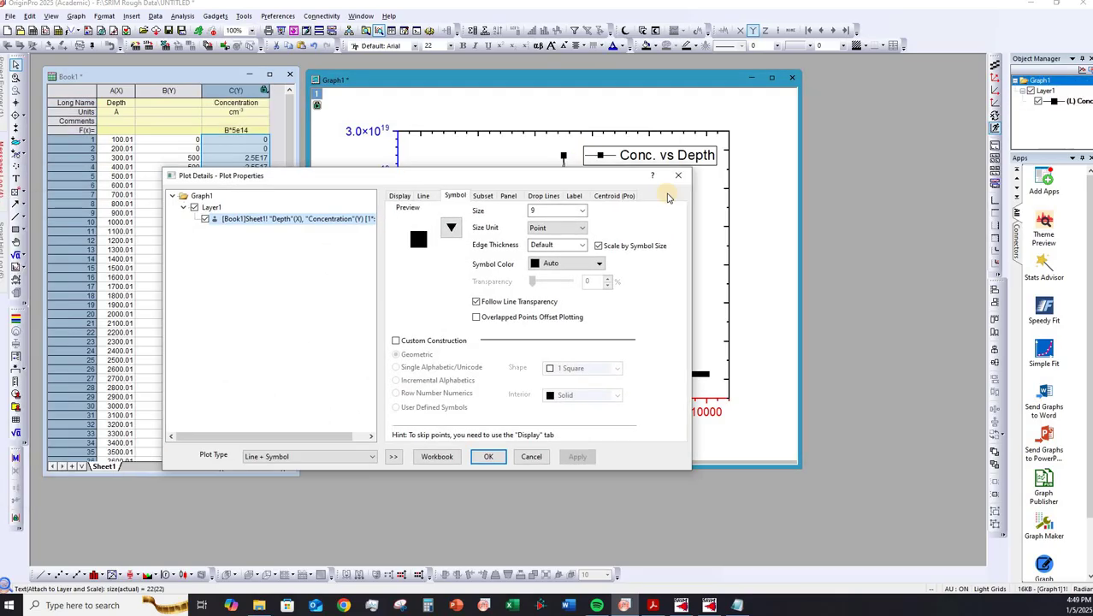
pyautogui.click(651, 189)
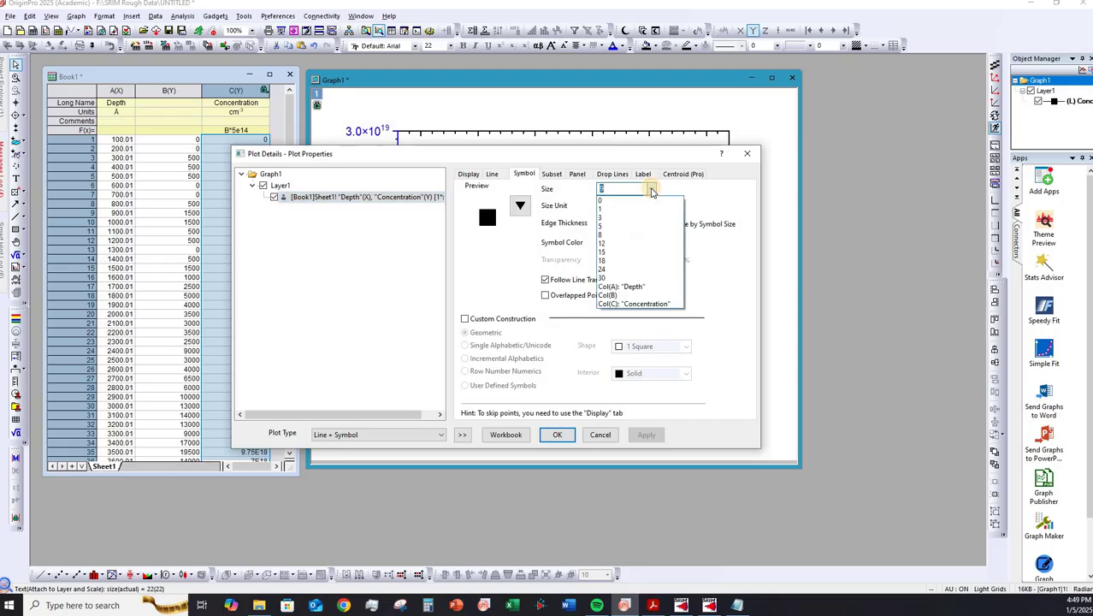
pyautogui.click(520, 208)
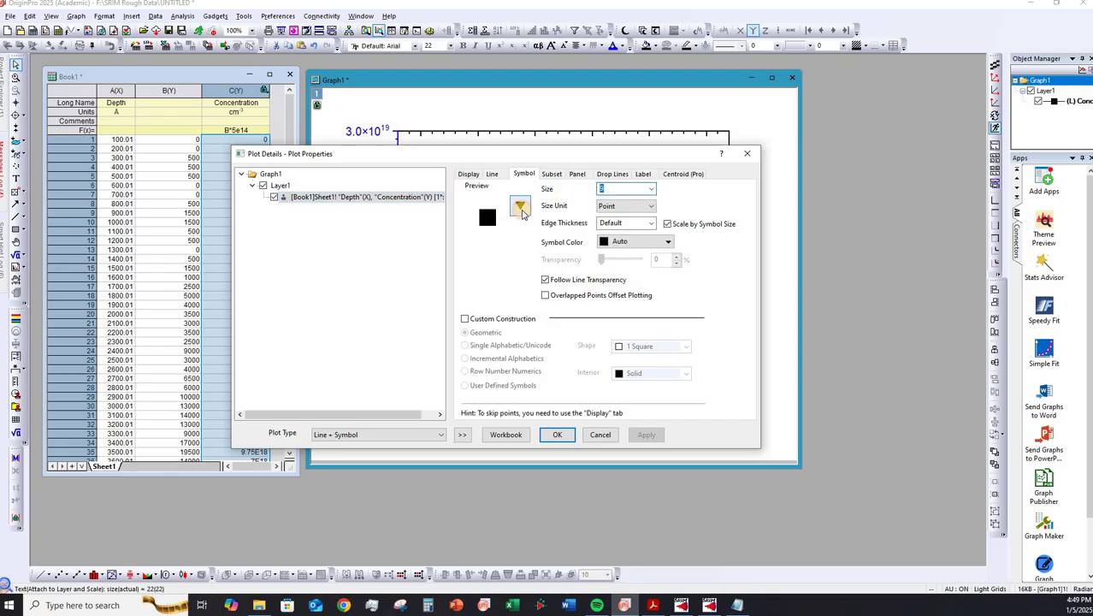
pyautogui.click(520, 209)
pyautogui.click(452, 362)
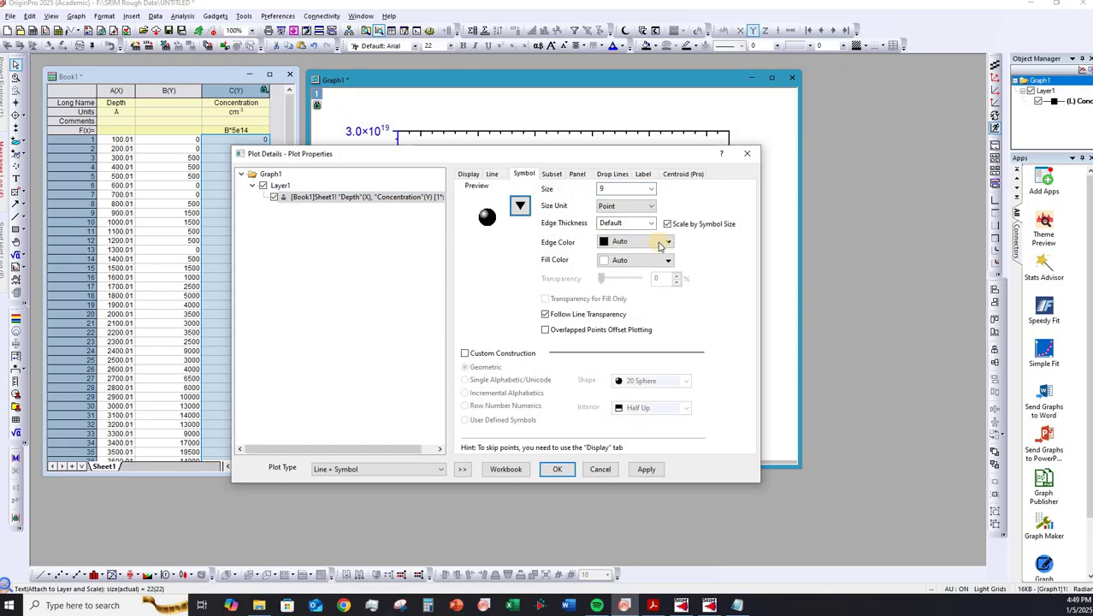
pyautogui.click(658, 242)
# Step: Make the connecting line blue with width 3 and apply the styling
pyautogui.click(607, 421)
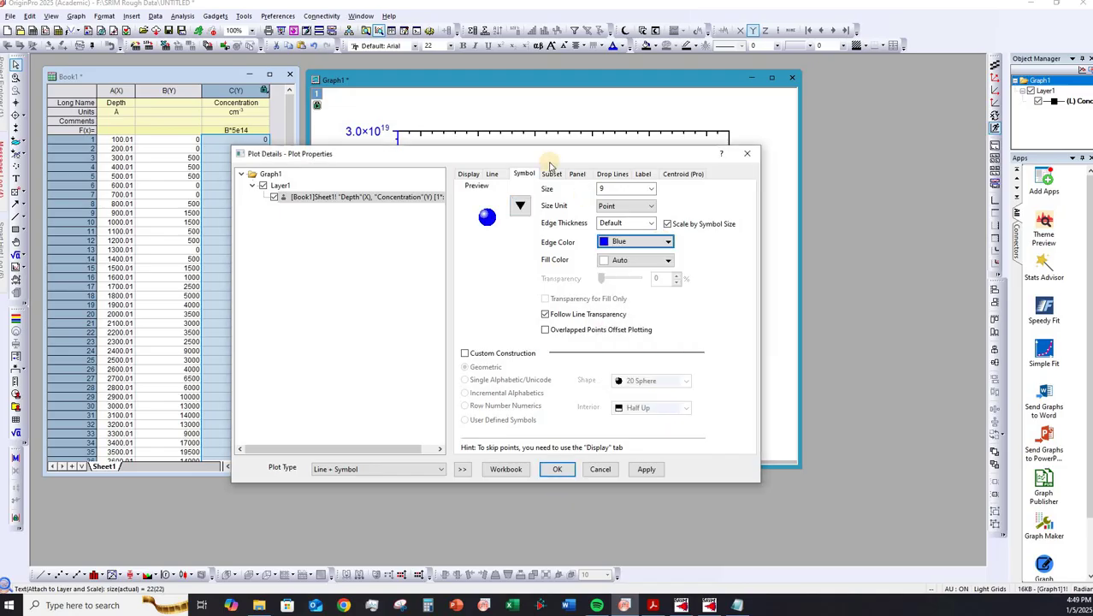
pyautogui.click(491, 173)
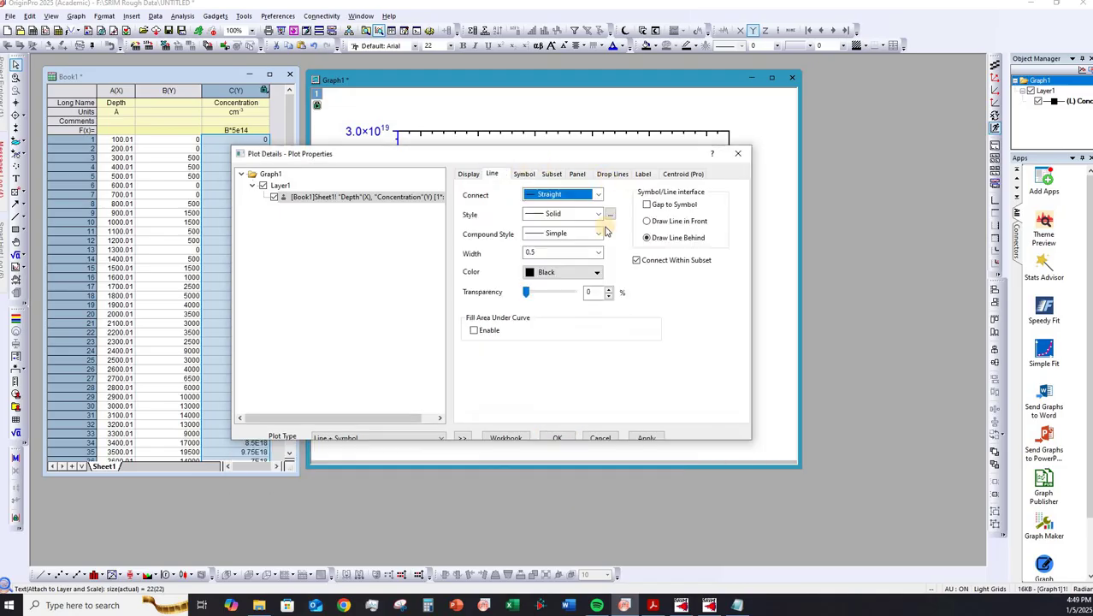
pyautogui.click(599, 274)
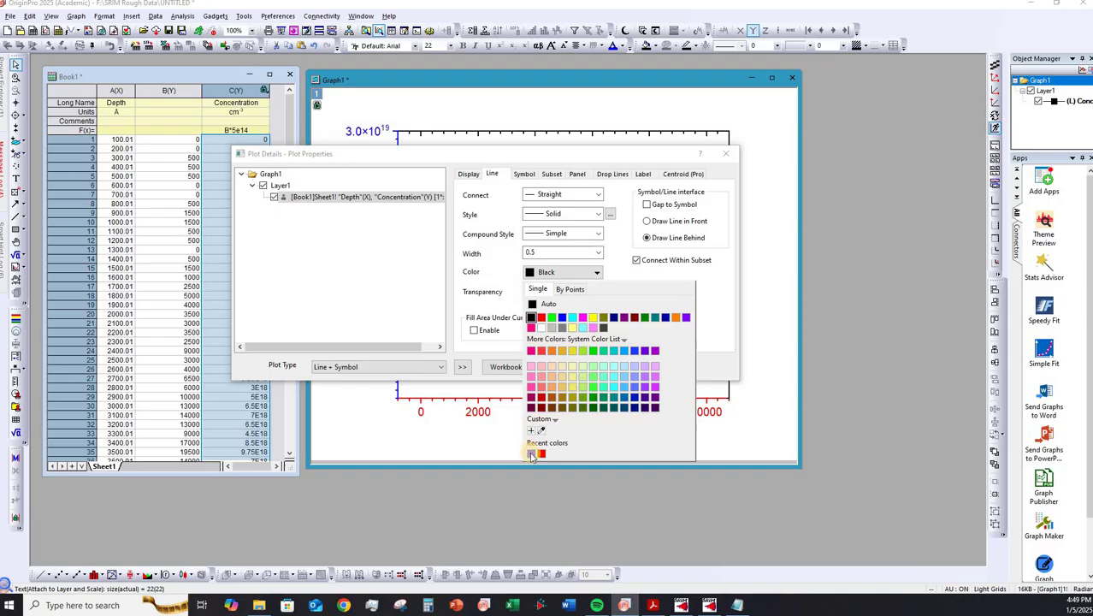
pyautogui.click(531, 454)
pyautogui.click(601, 254)
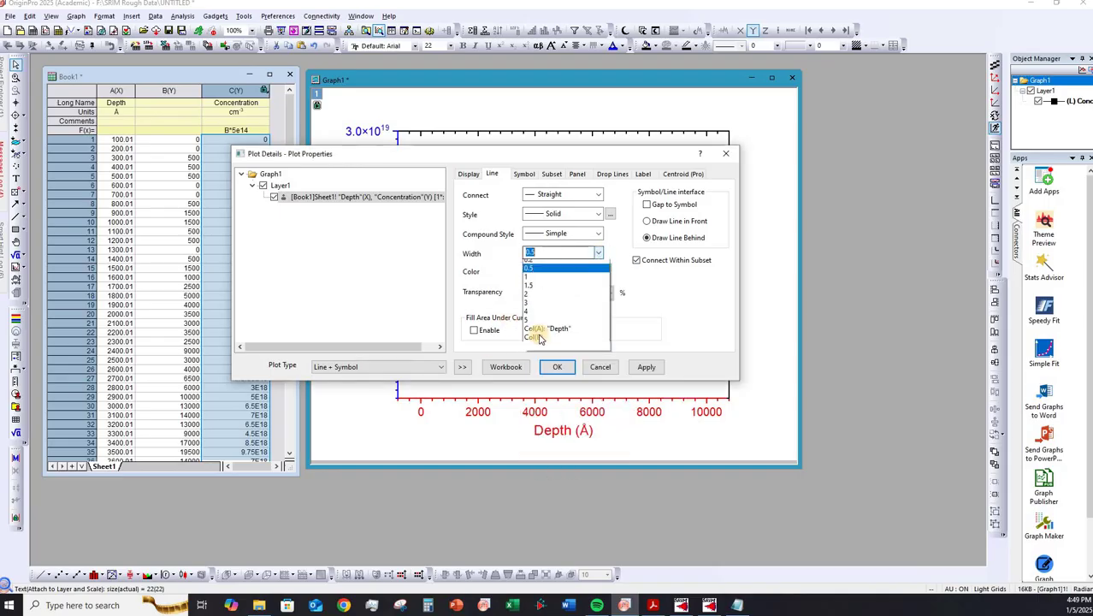
pyautogui.click(549, 311)
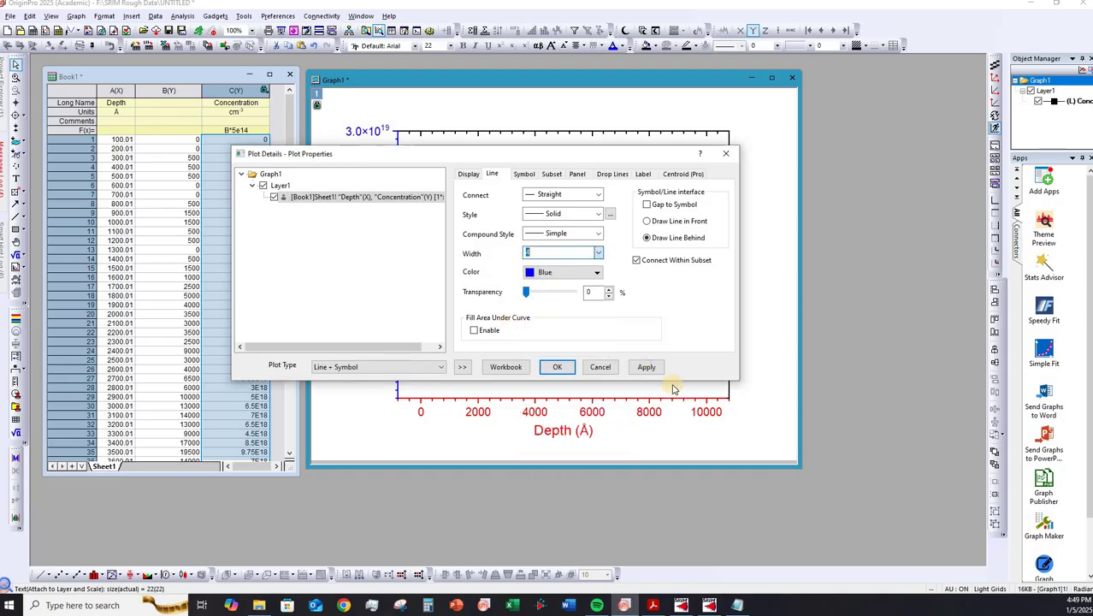
pyautogui.click(646, 368)
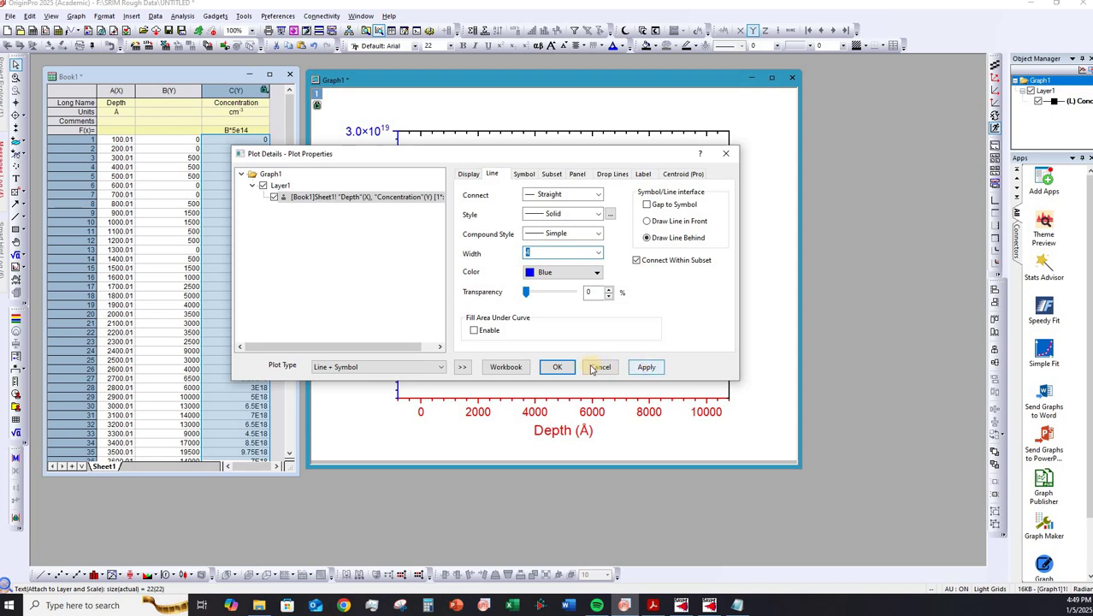
pyautogui.click(556, 367)
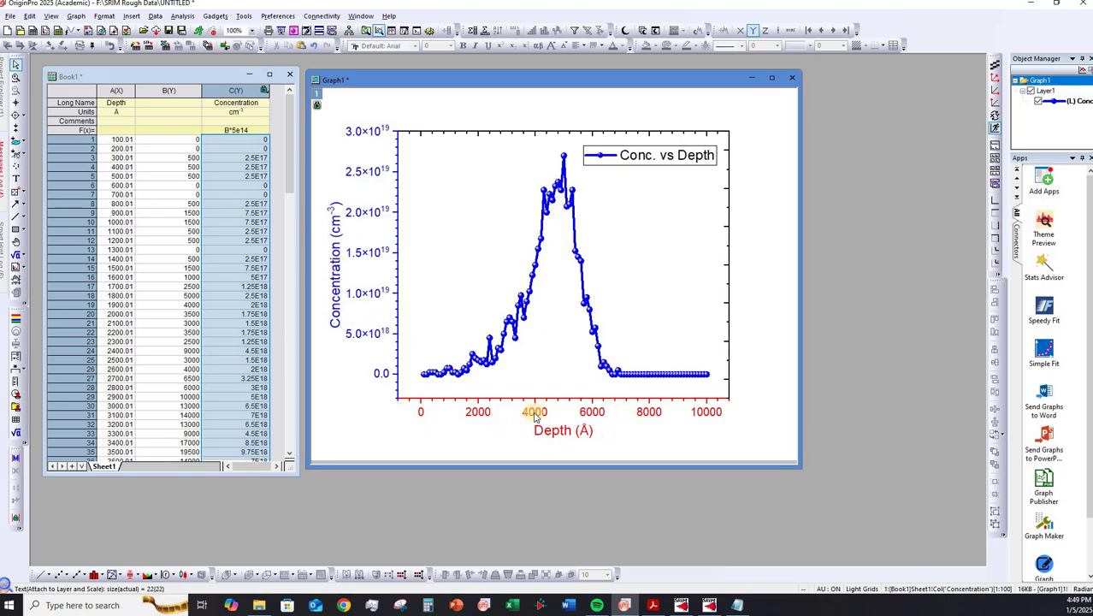
# Step: Nudge the Graph1 window slightly right so it sits clear of the worksheet
pyautogui.moveTo(563, 81); pyautogui.dragTo(607, 81)
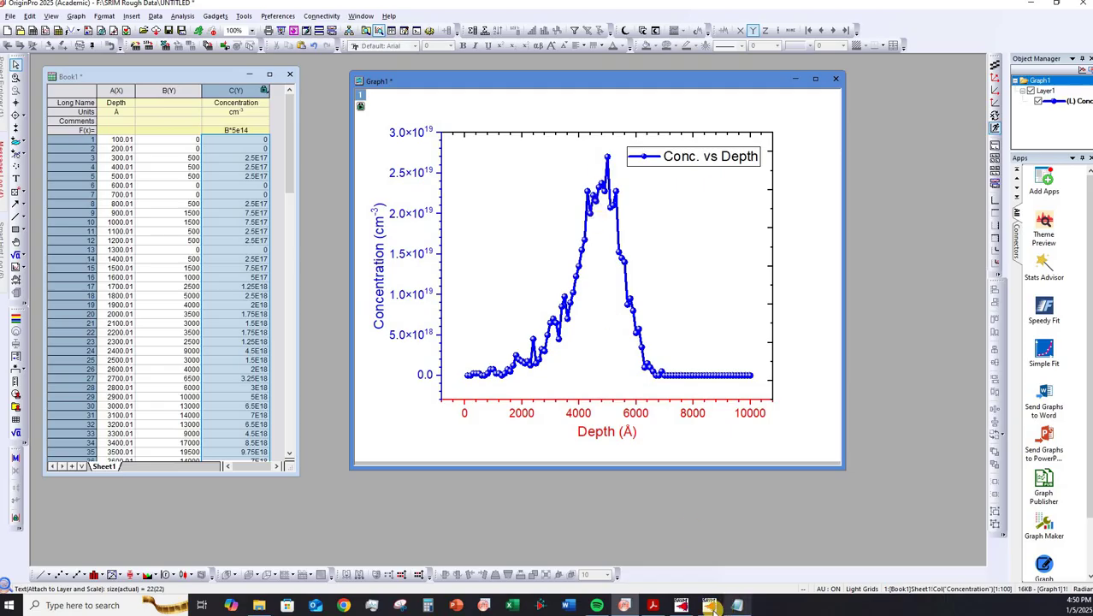
# Step: Bring the TRIM Ion Ranges plot (4460 Å range, 979 Å straggle) over the Origin graph
pyautogui.click(709, 604)
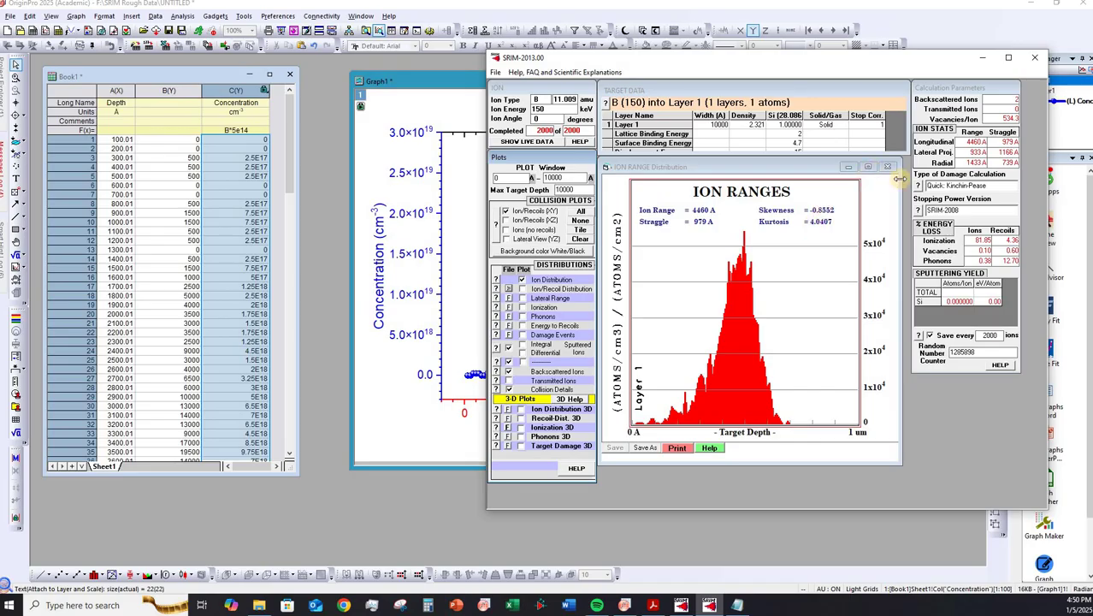
pyautogui.click(978, 59)
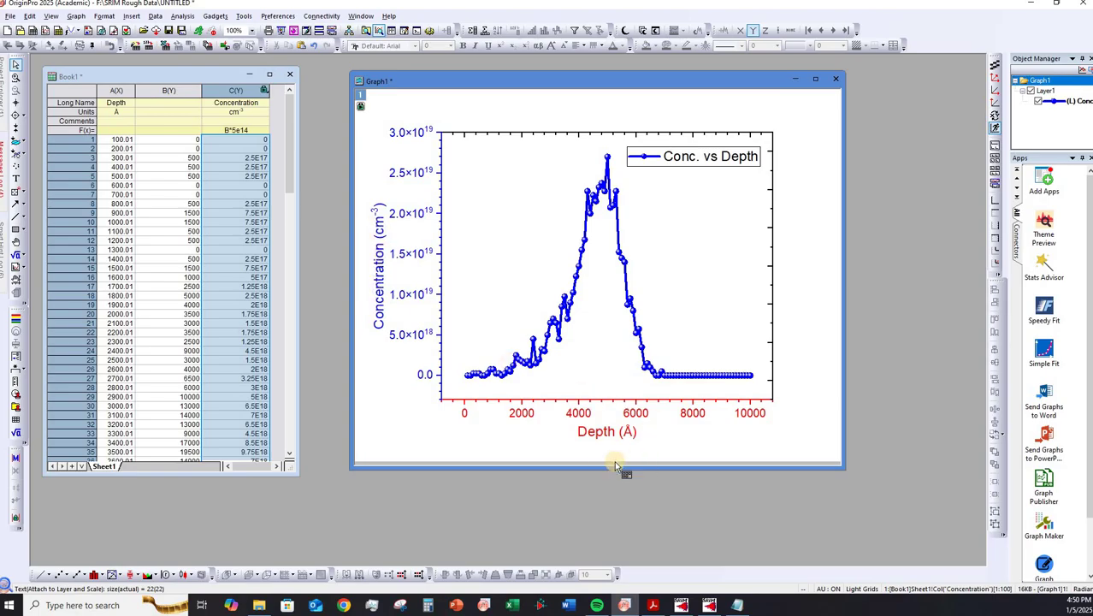
pyautogui.click(709, 604)
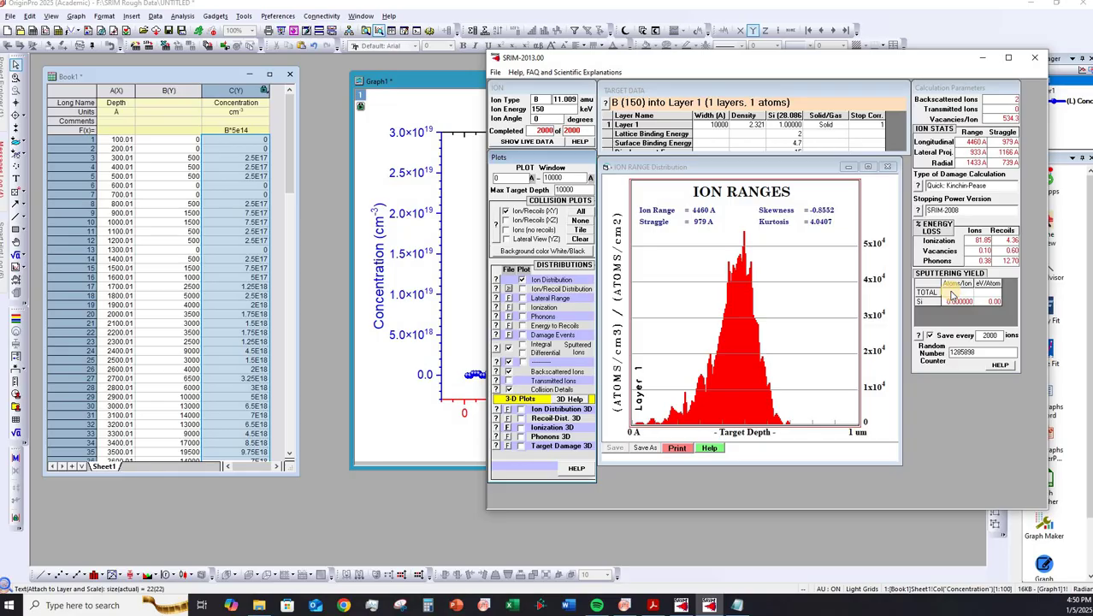